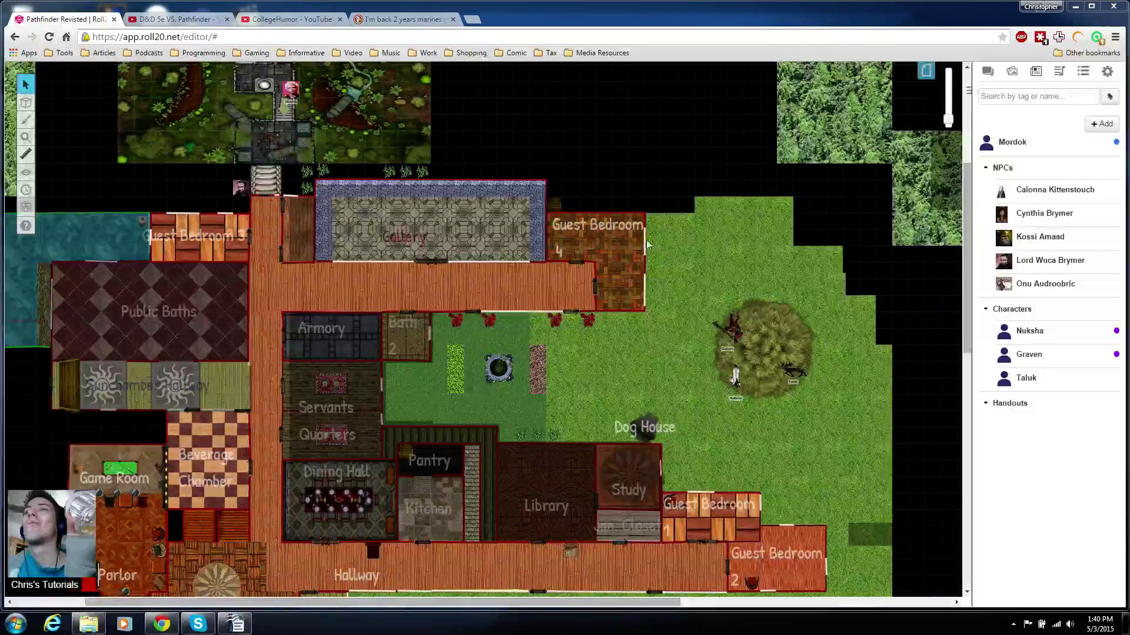
- Add a new character entry from the Journal's + Add menu
left_click(988, 72)
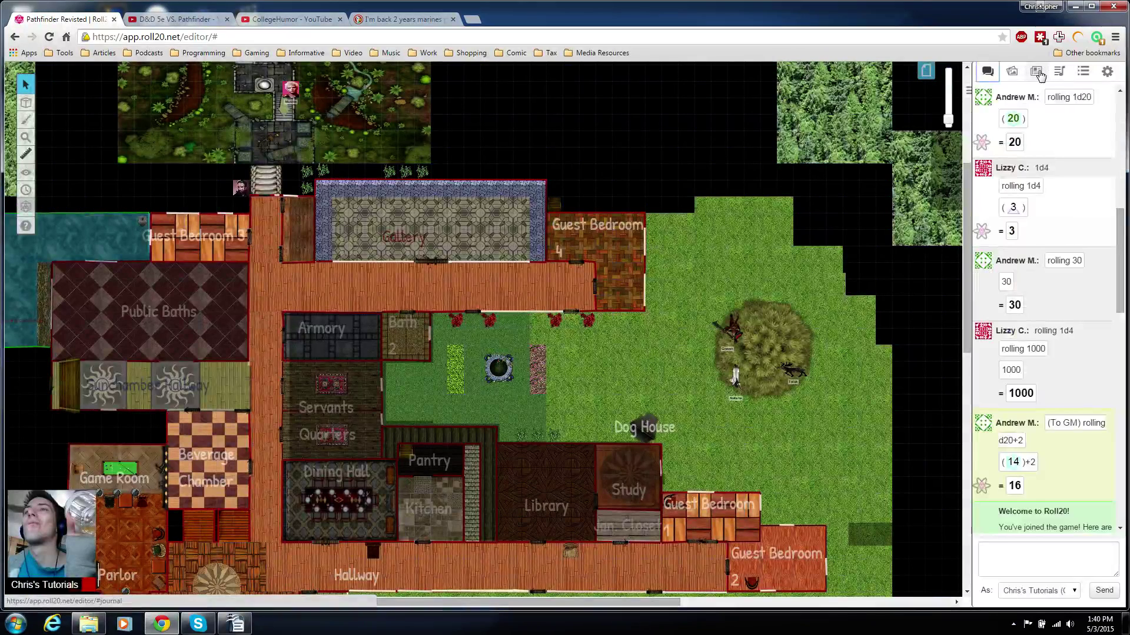
left_click(1037, 71)
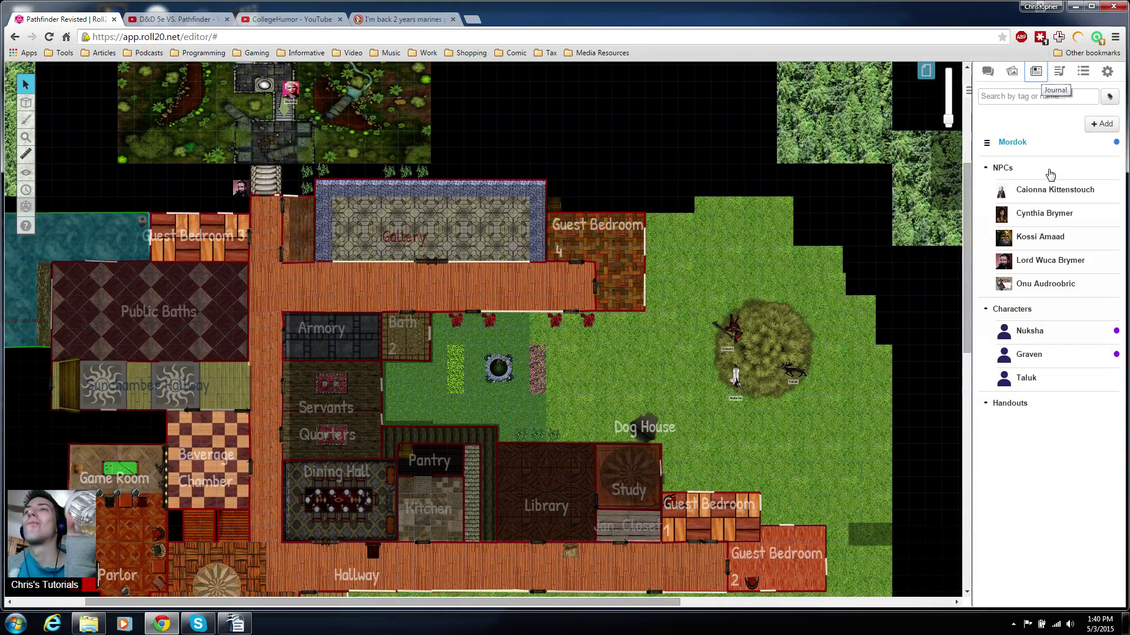
left_click(1099, 124)
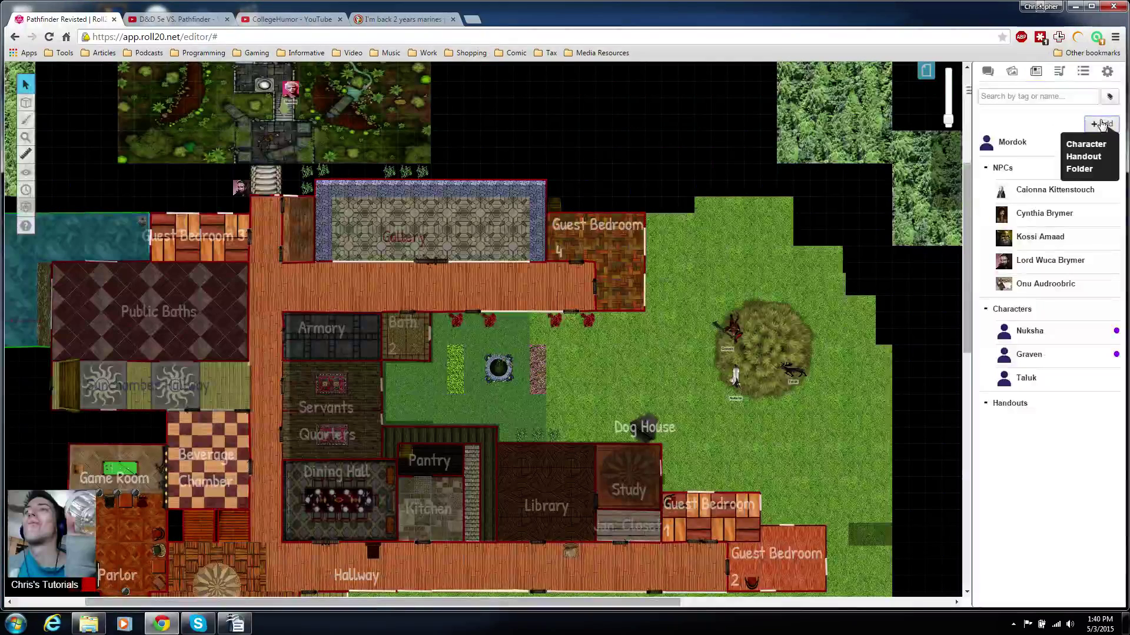
left_click(1081, 146)
- Replace the default name with Minuo in the character editor
left_click_drag(575, 114, 662, 103)
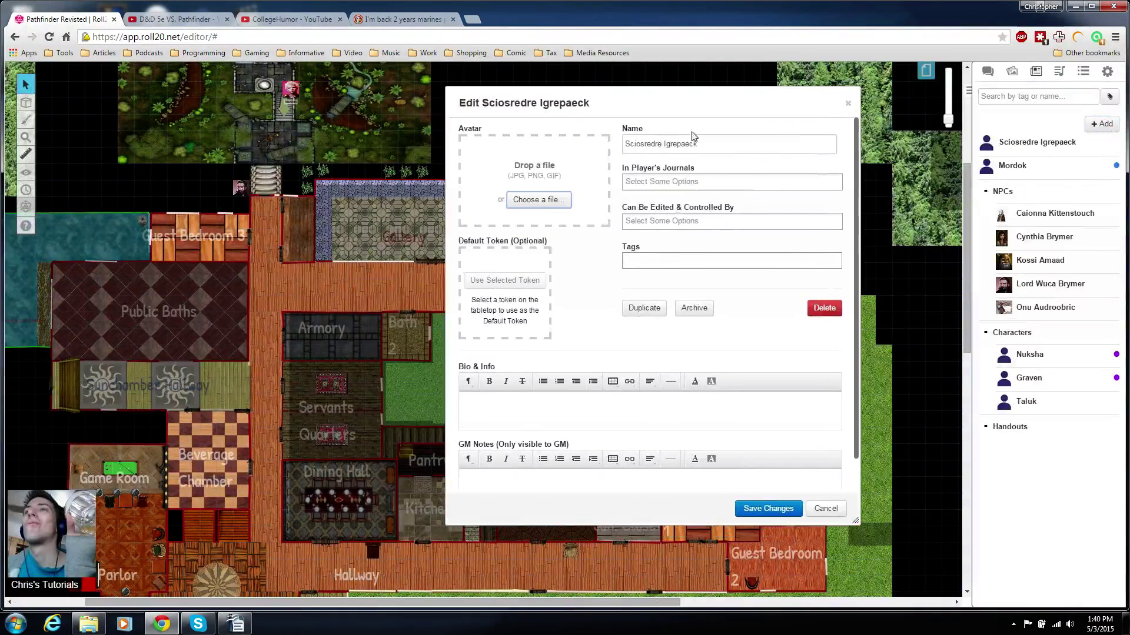
key("BackSpace")
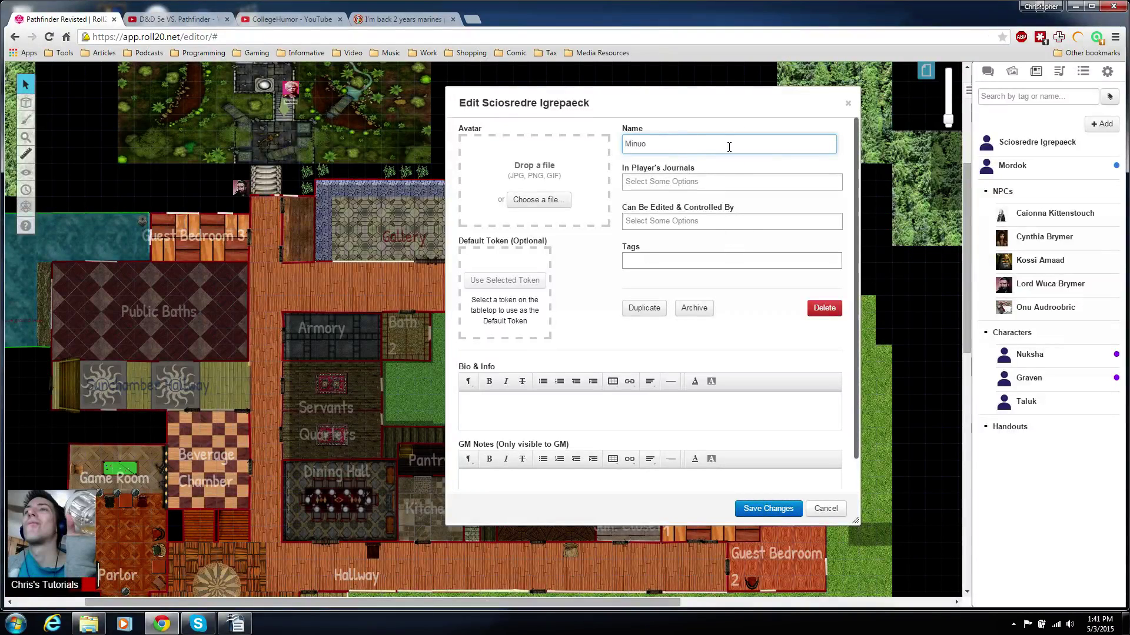
left_click(732, 167)
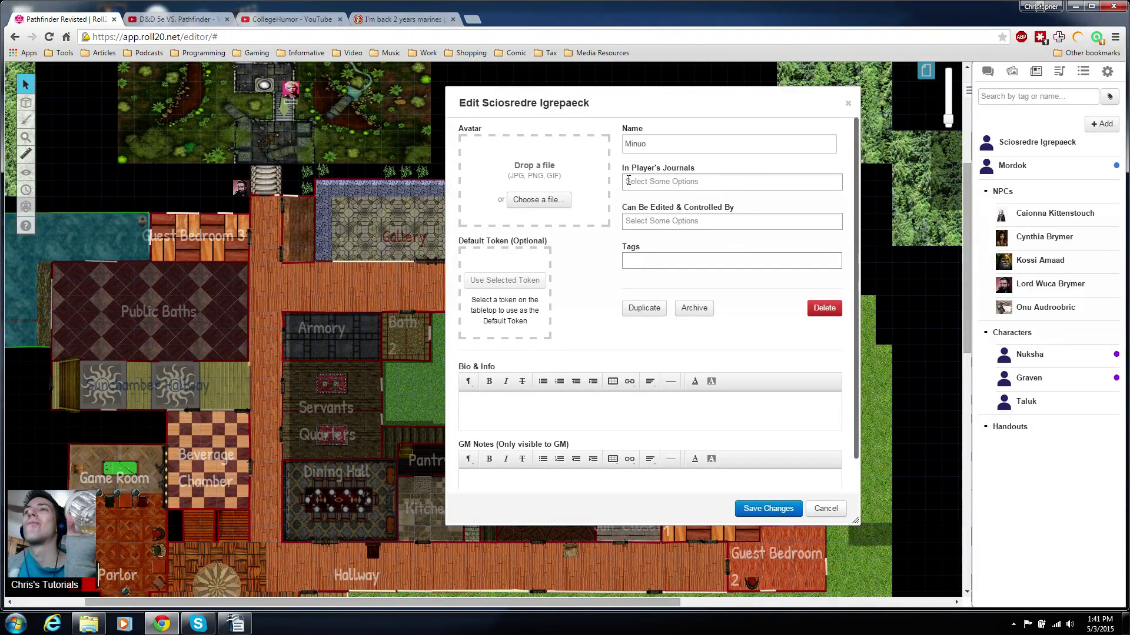
left_click(692, 184)
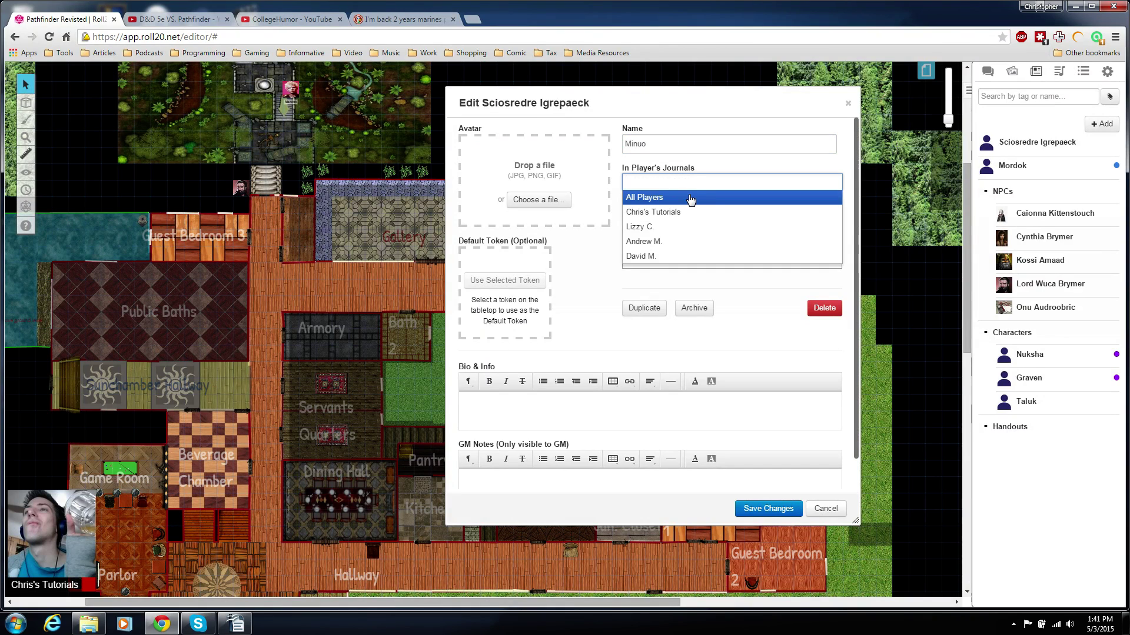
- Show Minuo in All Players' journals and let one player edit and control it
left_click(692, 197)
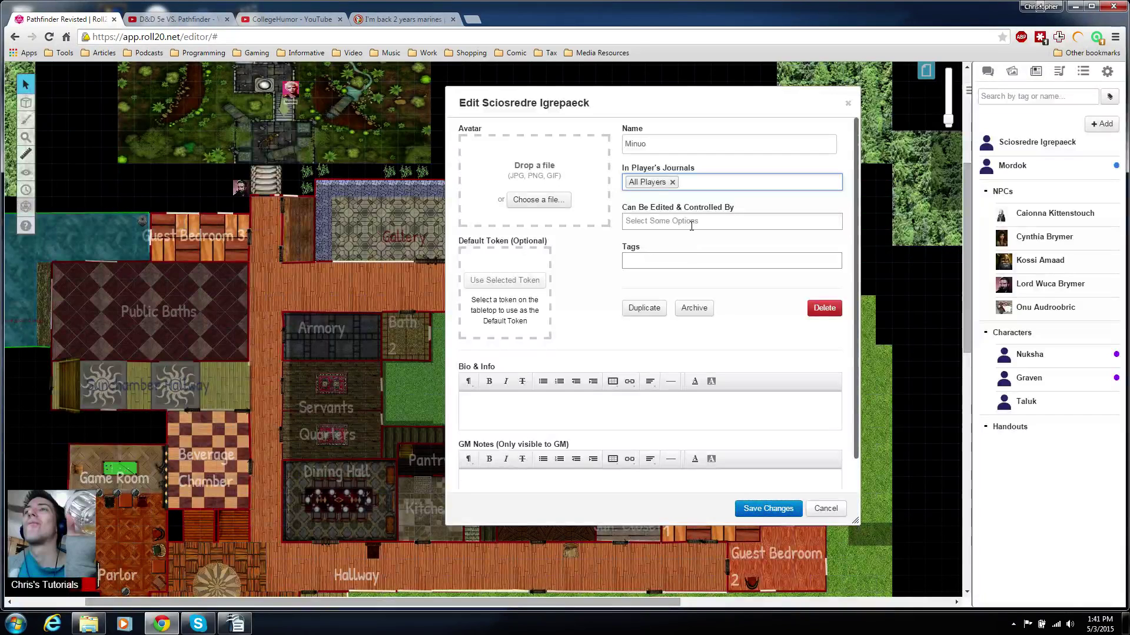
left_click(627, 213)
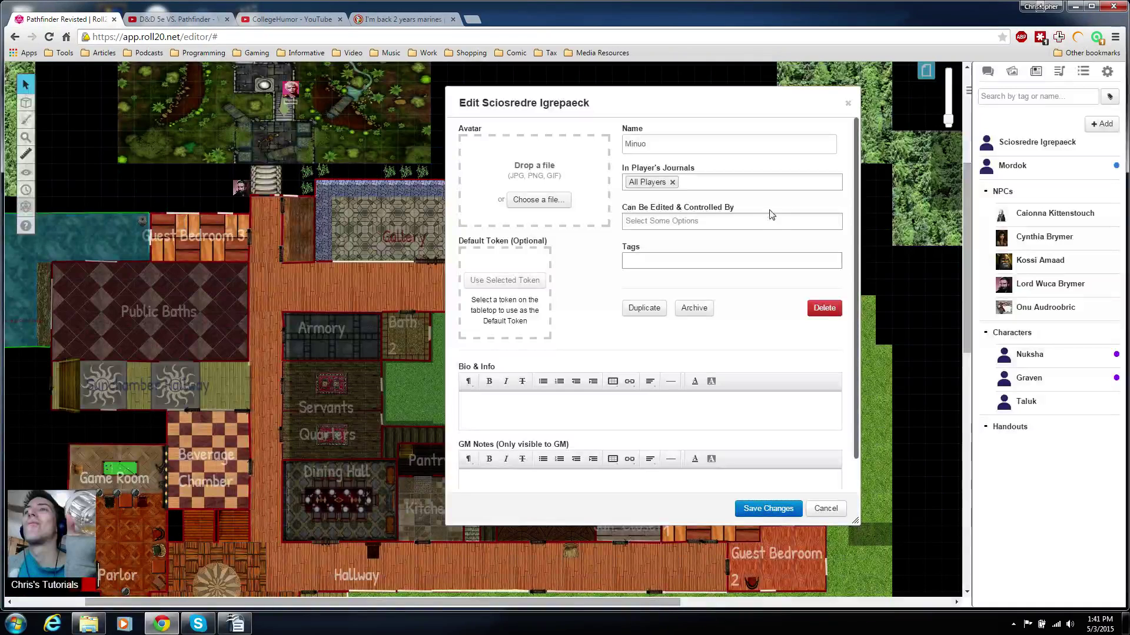
left_click(714, 225)
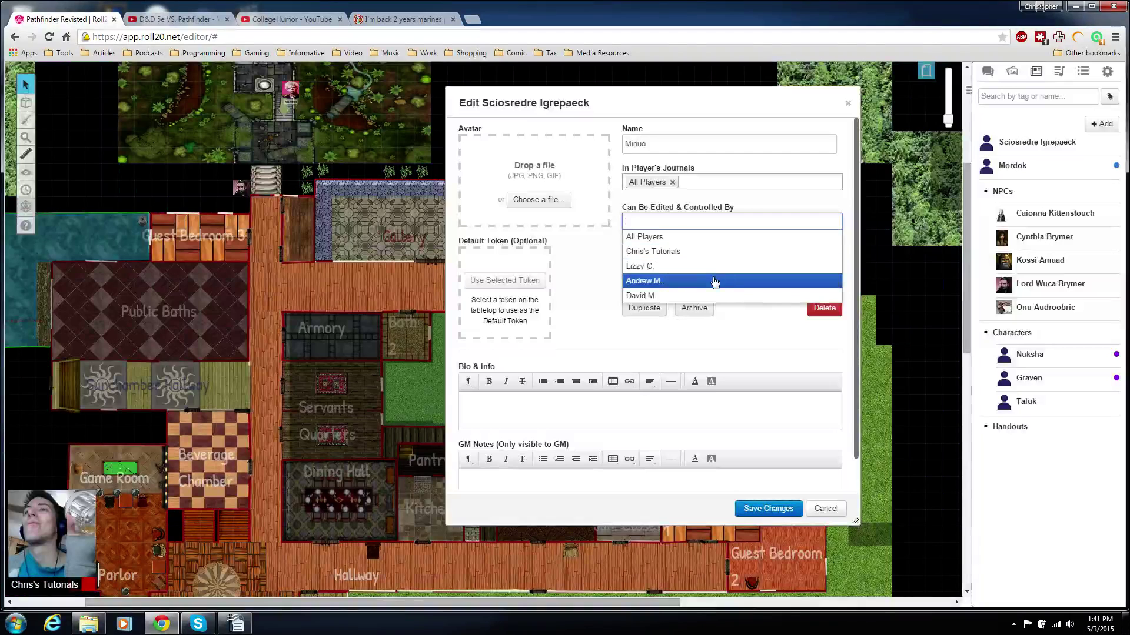
left_click(714, 282)
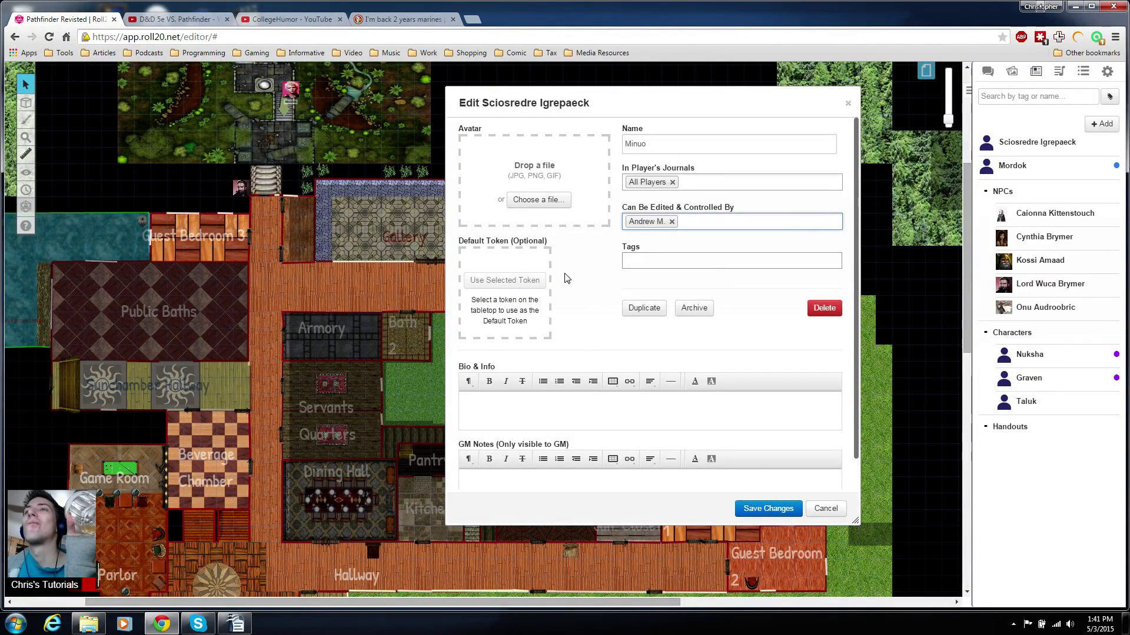
left_click(468, 272)
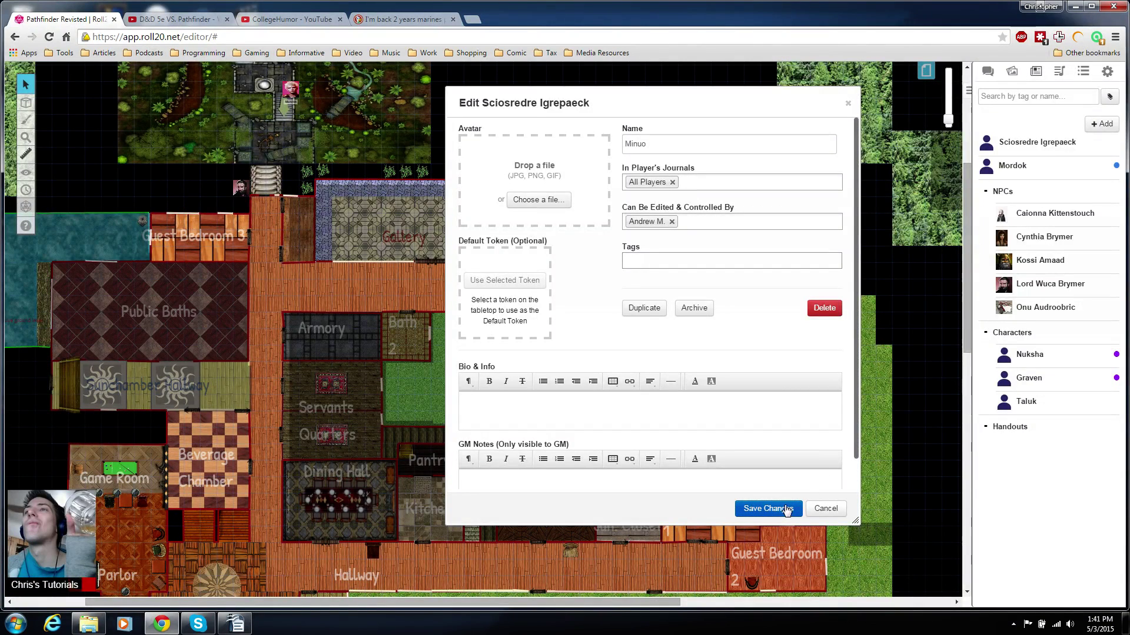
- Save the Minuo character and close its sheet
left_click(783, 510)
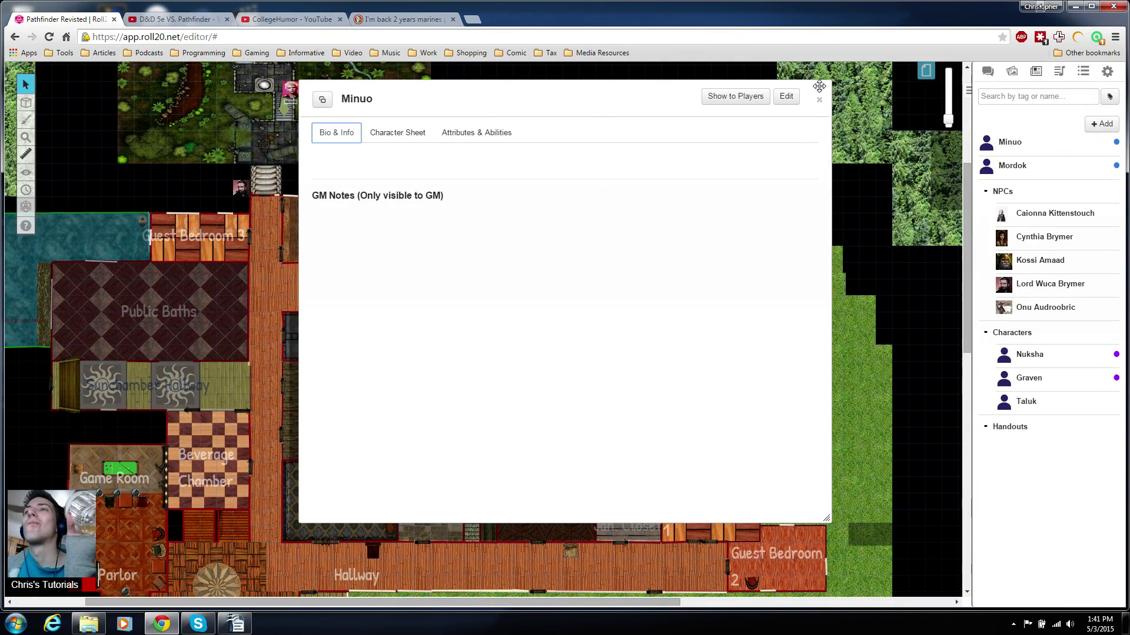
left_click(820, 101)
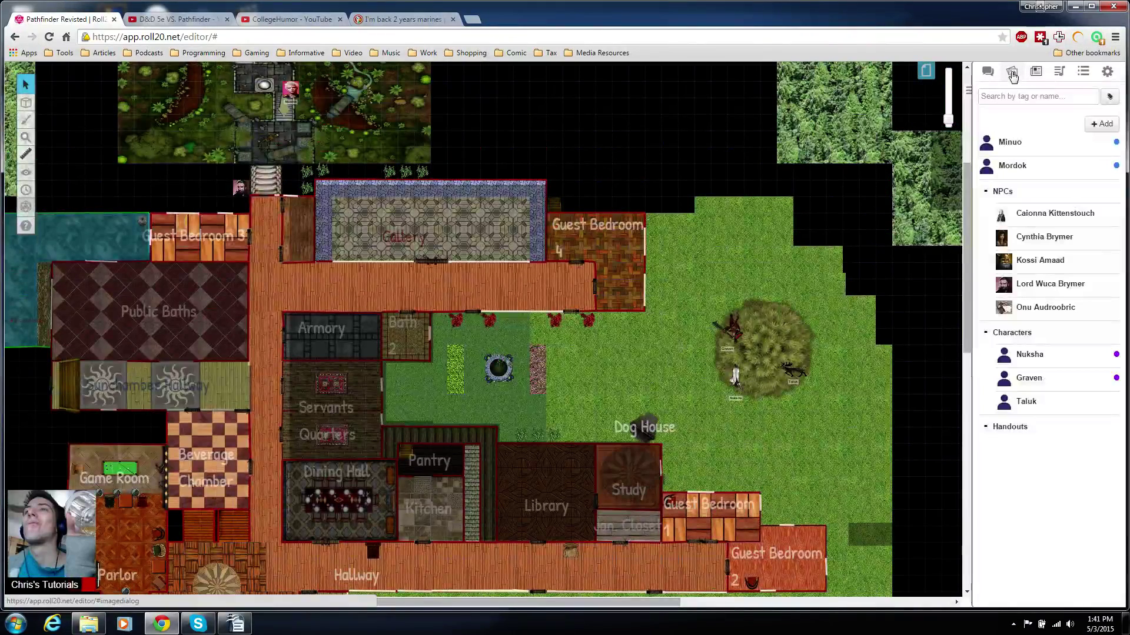
left_click(1012, 72)
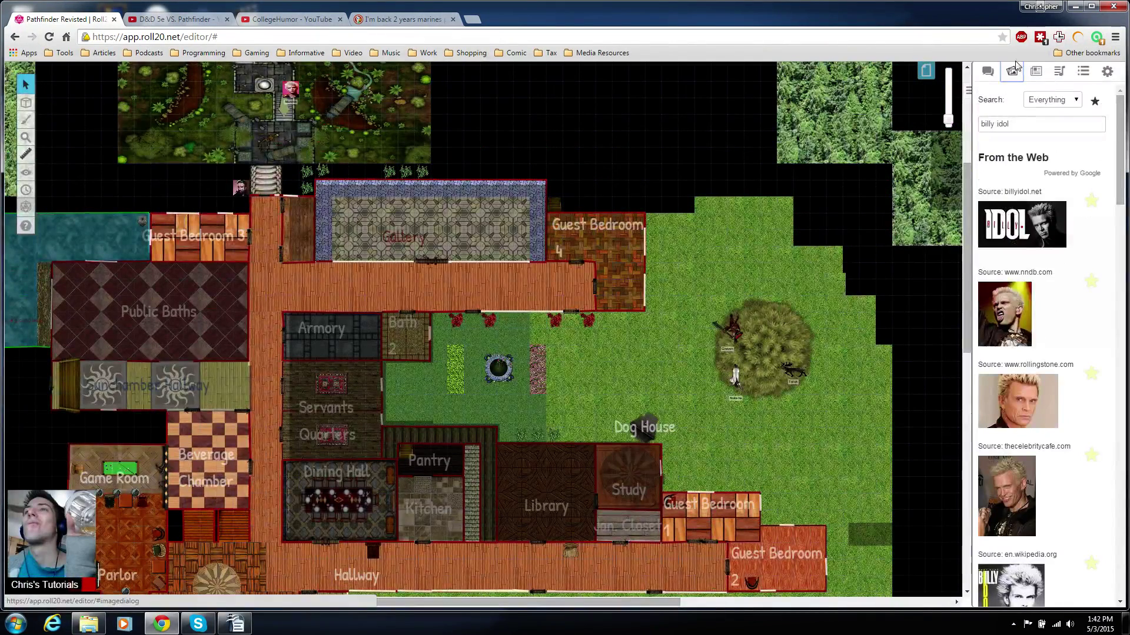
- Search the art library for 'Catfolk' and drop the first result near the Dog House
left_click(1009, 123)
key("ctrl+a")
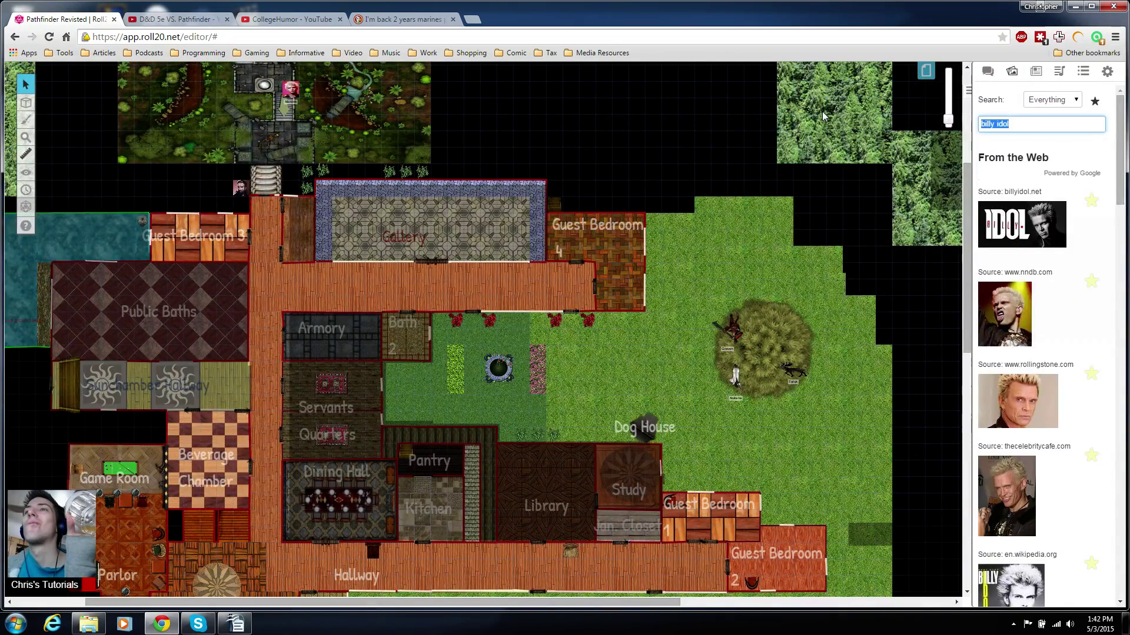
key("BackSpace")
type("C")
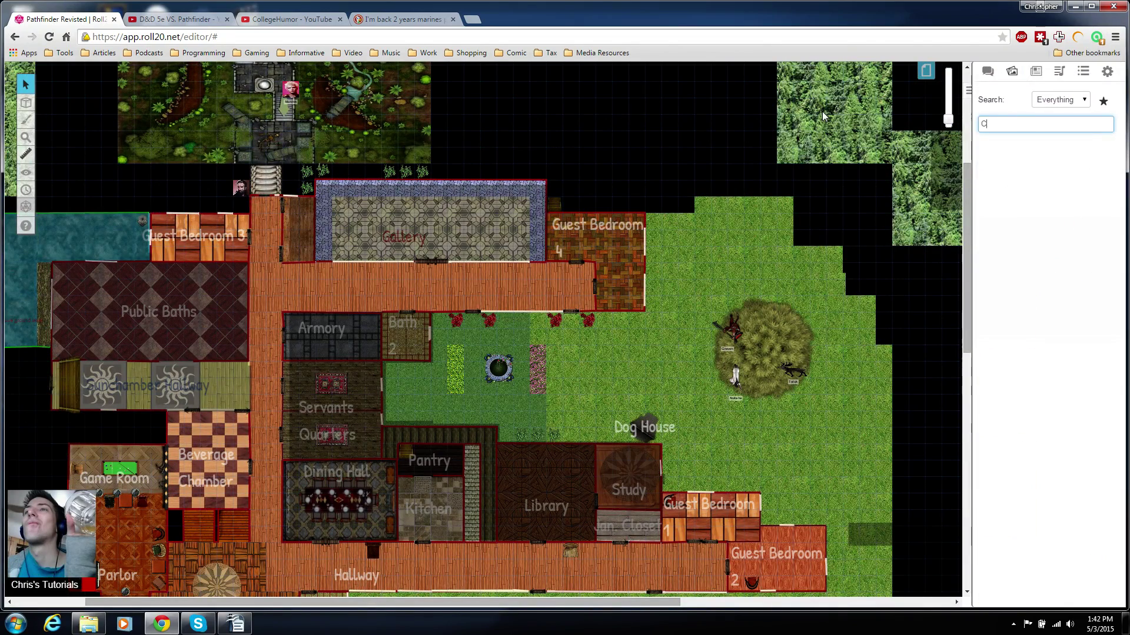
type("atfolk")
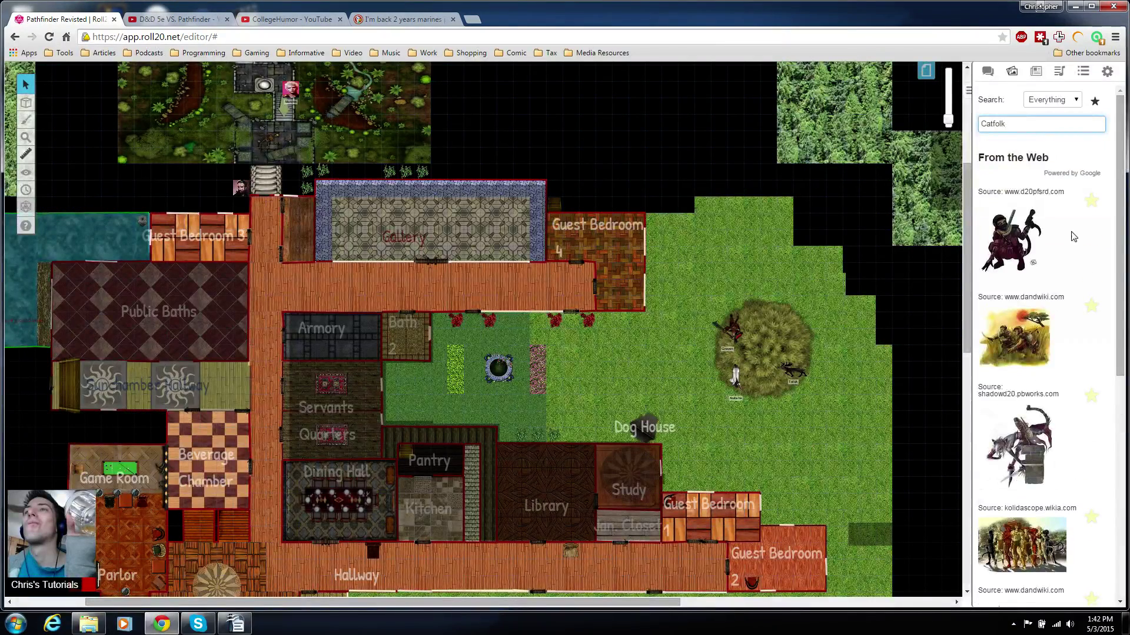
left_click_drag(1027, 244, 647, 353)
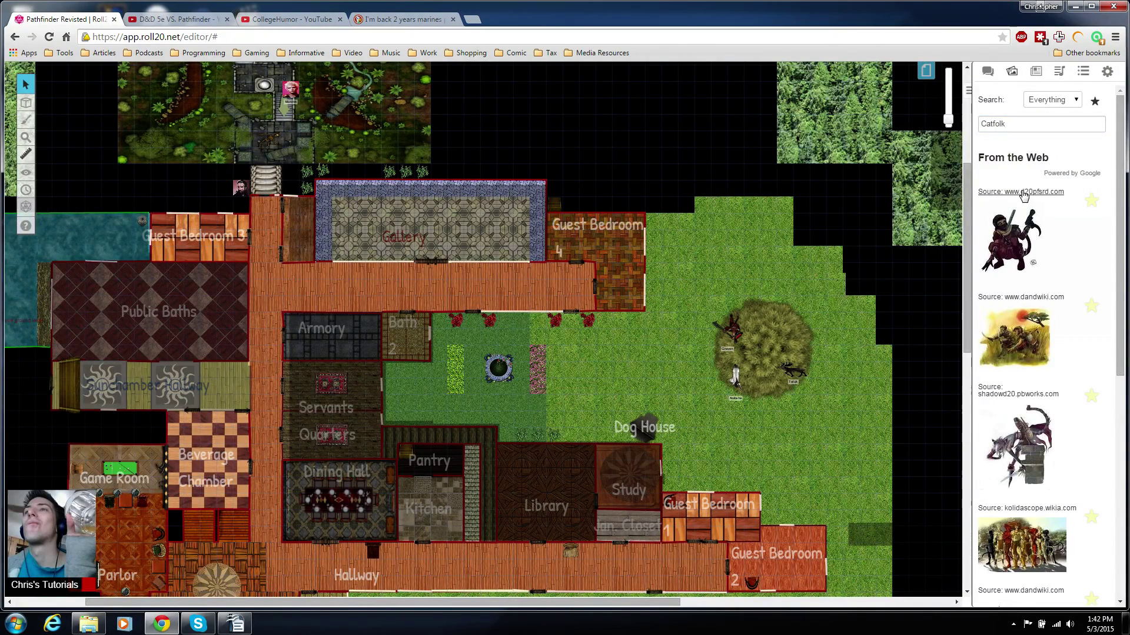
scroll(1085, 282, "down", 3)
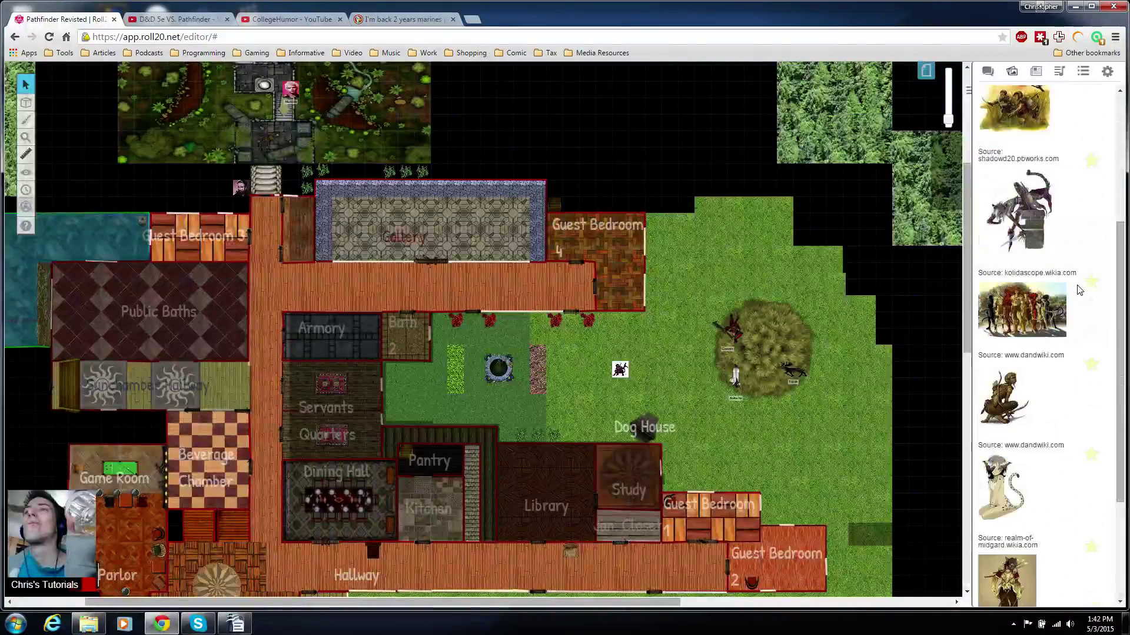
left_click_drag(1006, 281, 618, 350)
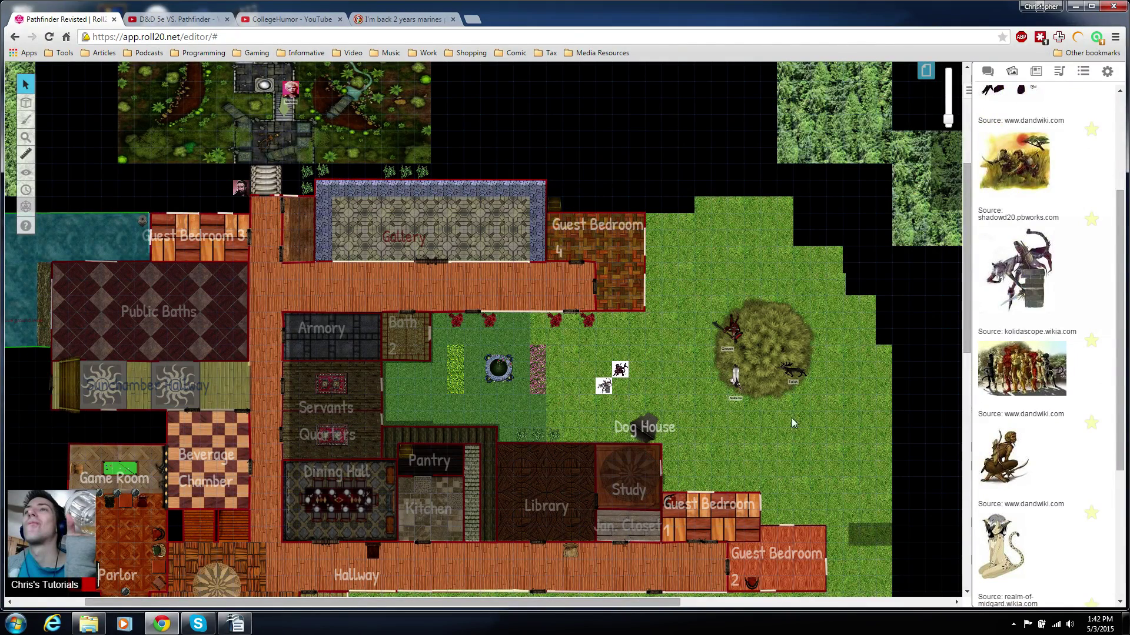
left_click_drag(1003, 468, 603, 376)
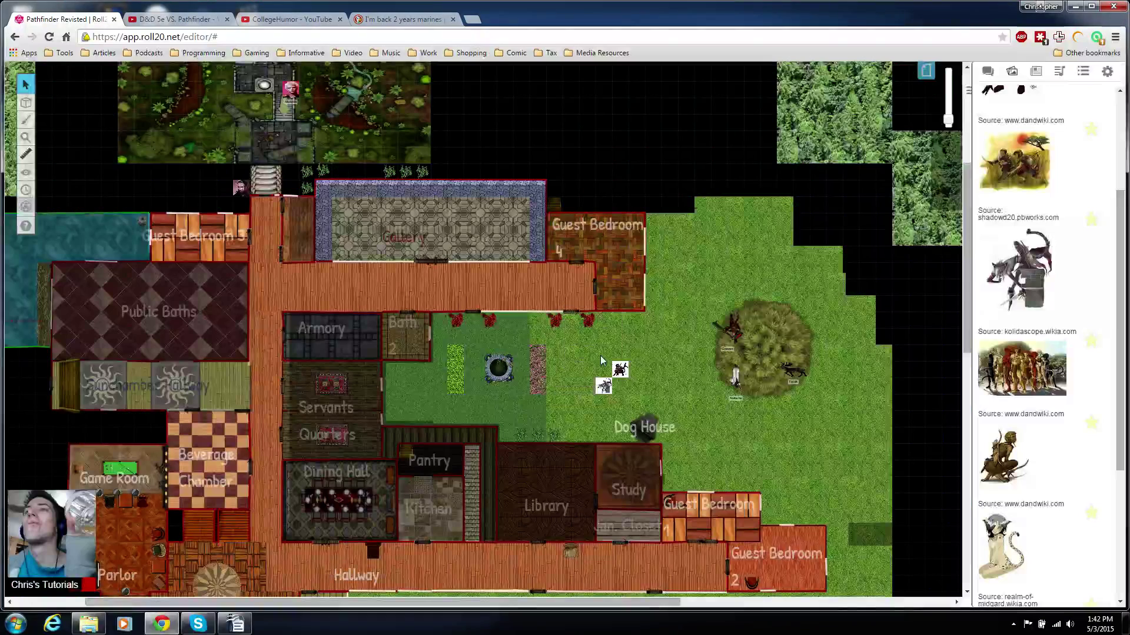
scroll(863, 462, "down", 1)
scroll(1054, 487, "down", 1)
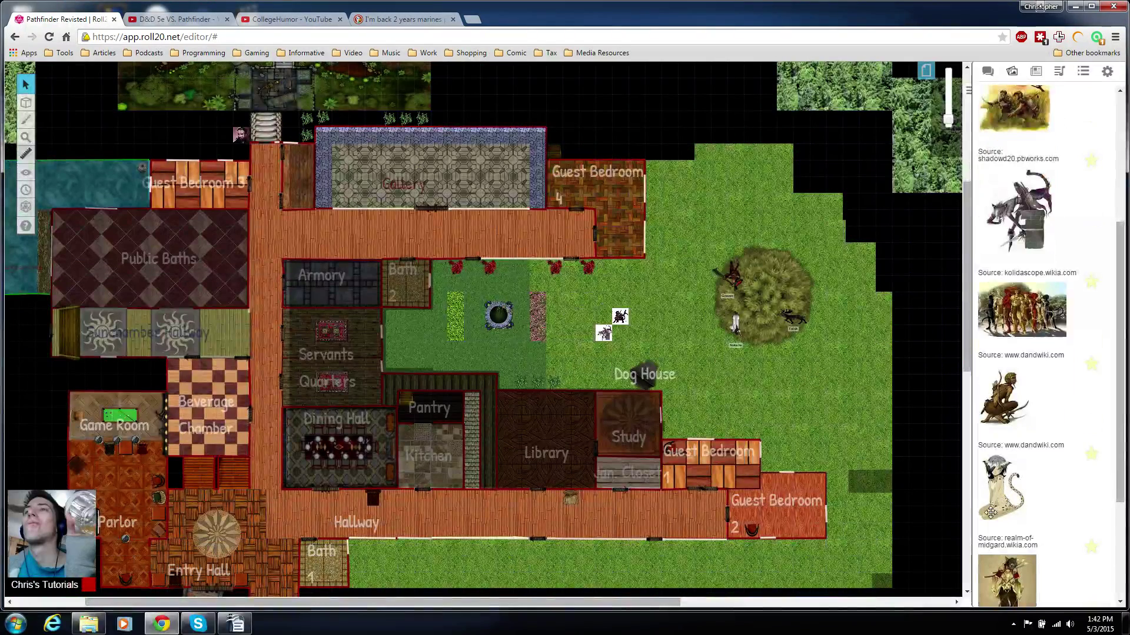
scroll(1107, 539, "down", 1)
scroll(1045, 424, "down", 3)
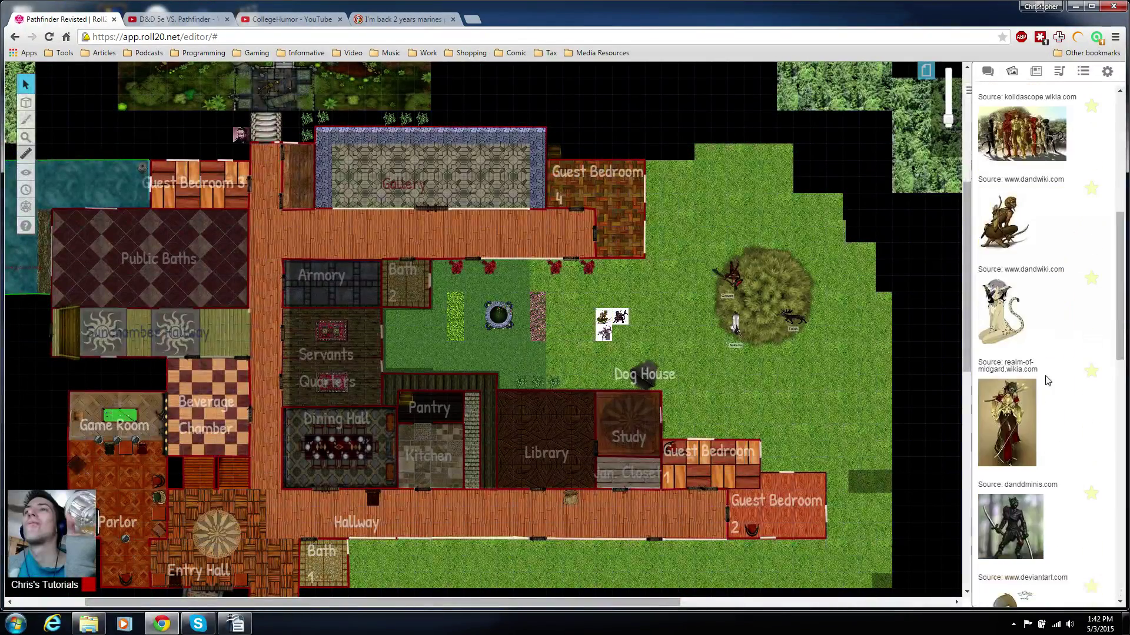
scroll(1068, 355, "down", 3)
scroll(1068, 355, "down", 1)
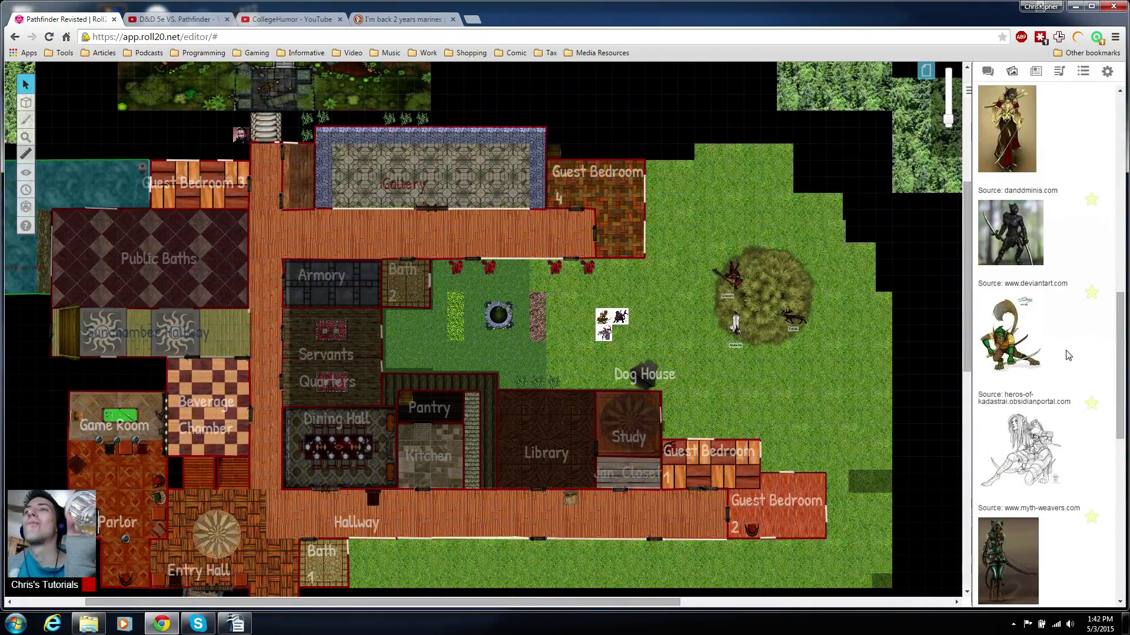
left_click_drag(1068, 355, 634, 337)
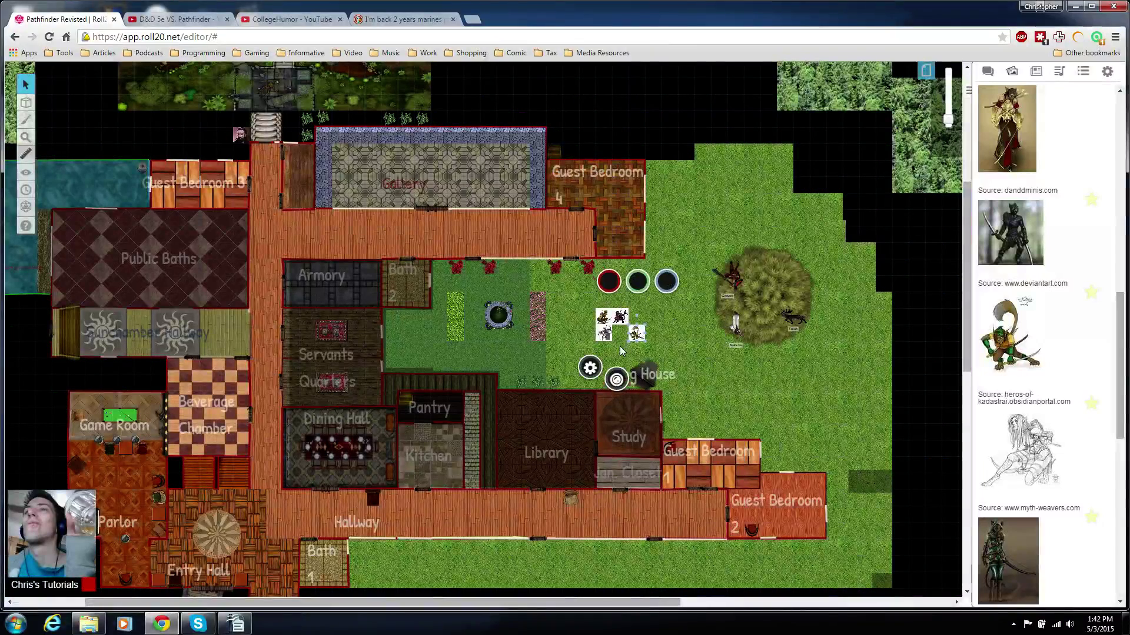
left_click(591, 336)
left_click(604, 333)
left_click_drag(594, 354, 606, 300)
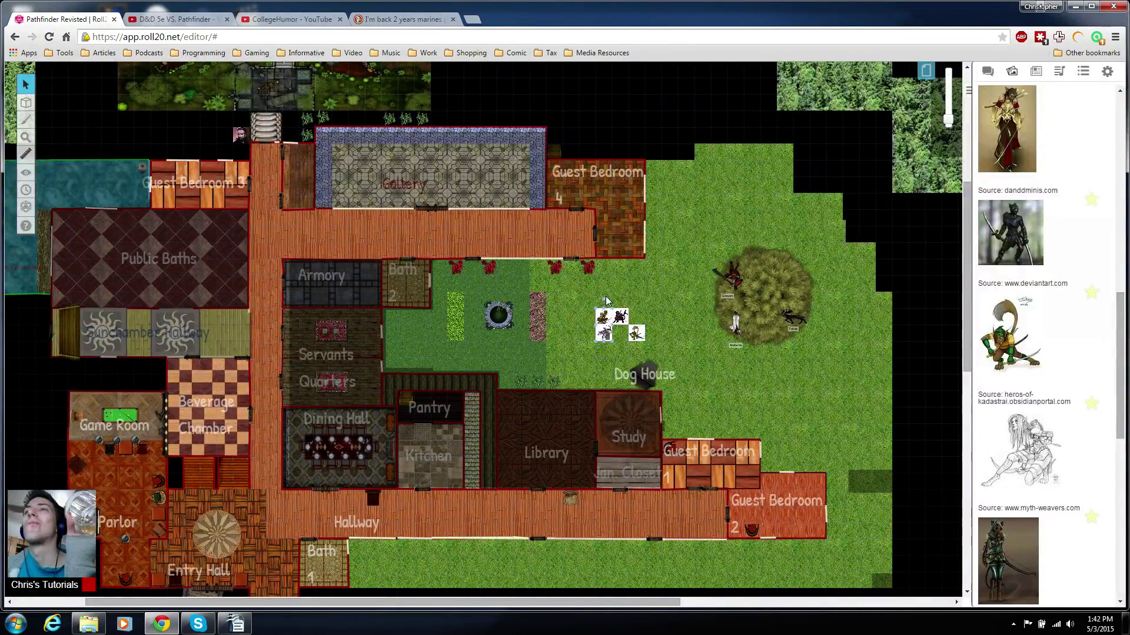
key("Delete")
left_click(637, 340)
key("Delete")
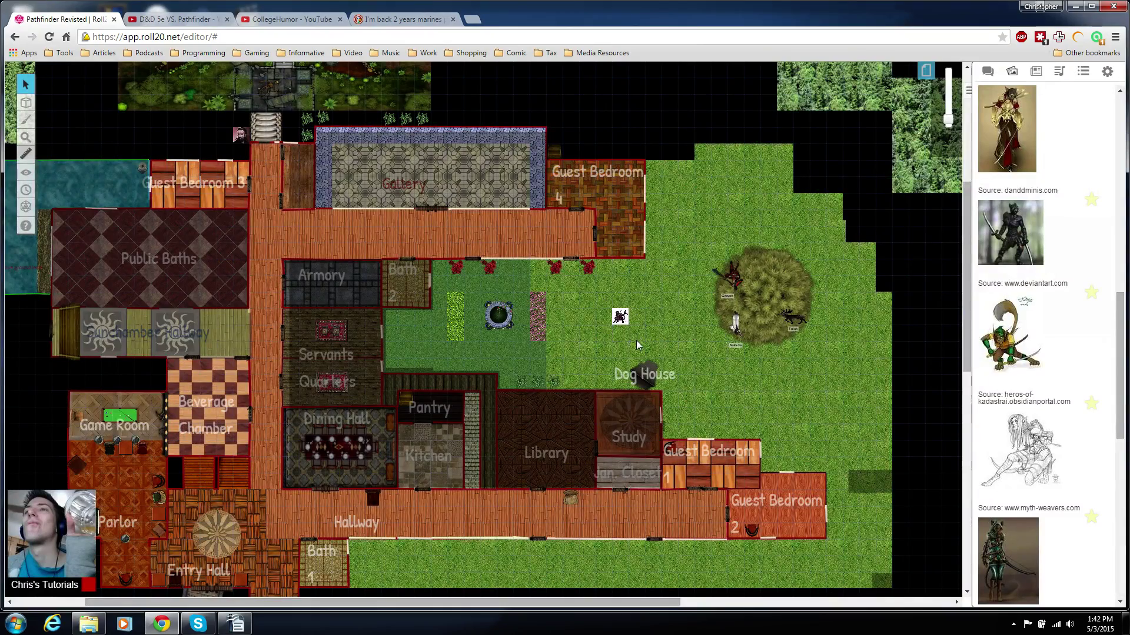
scroll(636, 340, "up", 3)
left_click(694, 390)
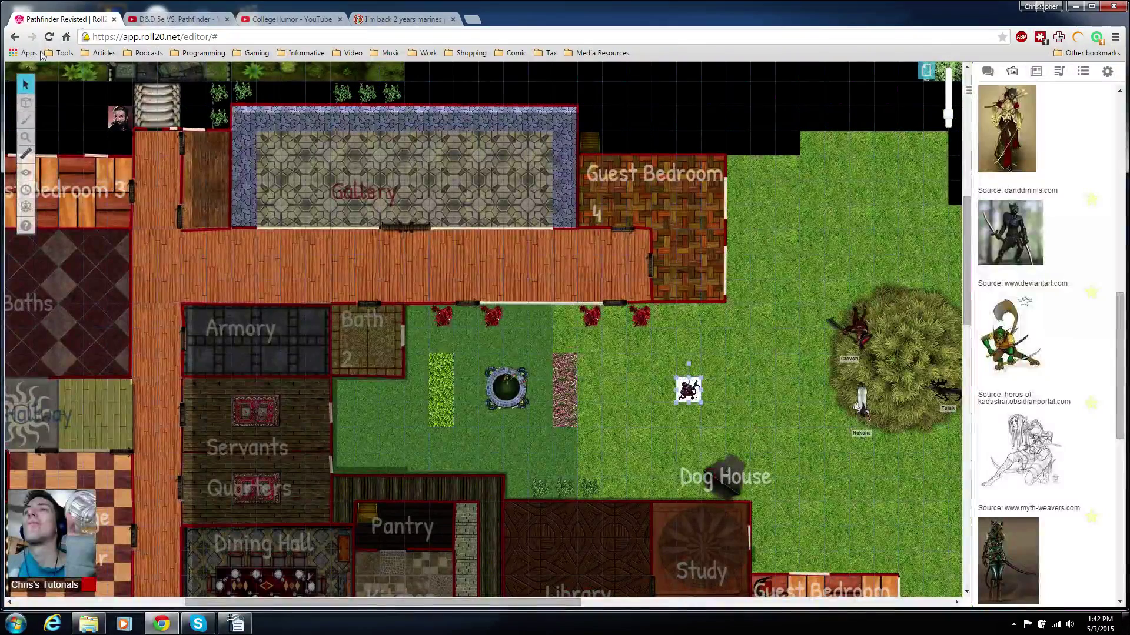
mouse_move(23, 103)
left_click(640, 334)
left_click(642, 327)
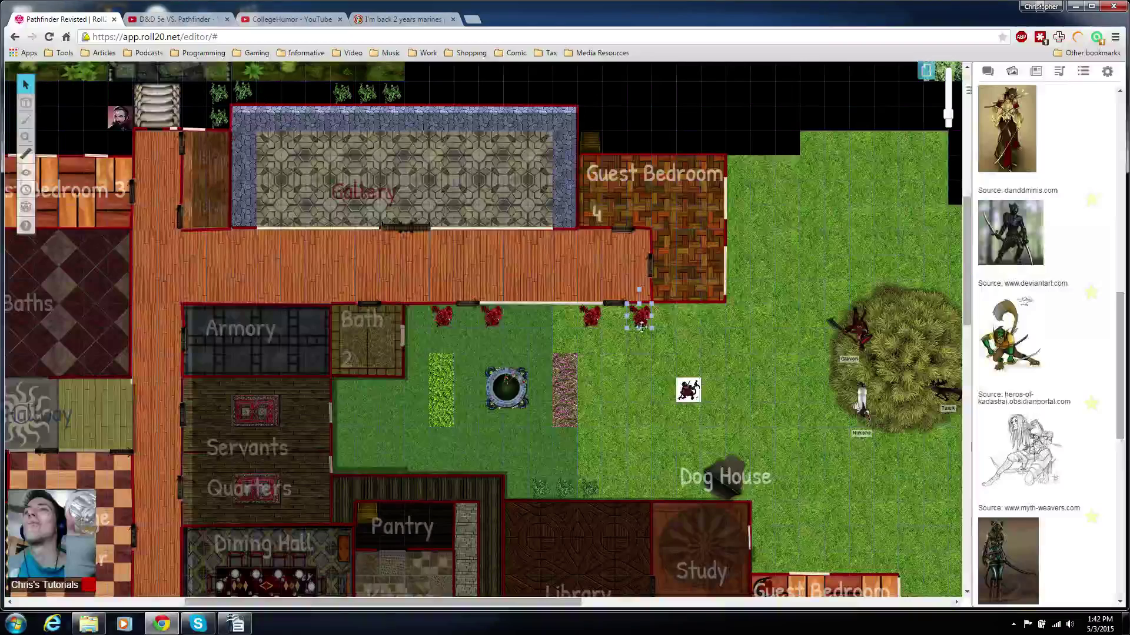
left_click(622, 357)
left_click(563, 385)
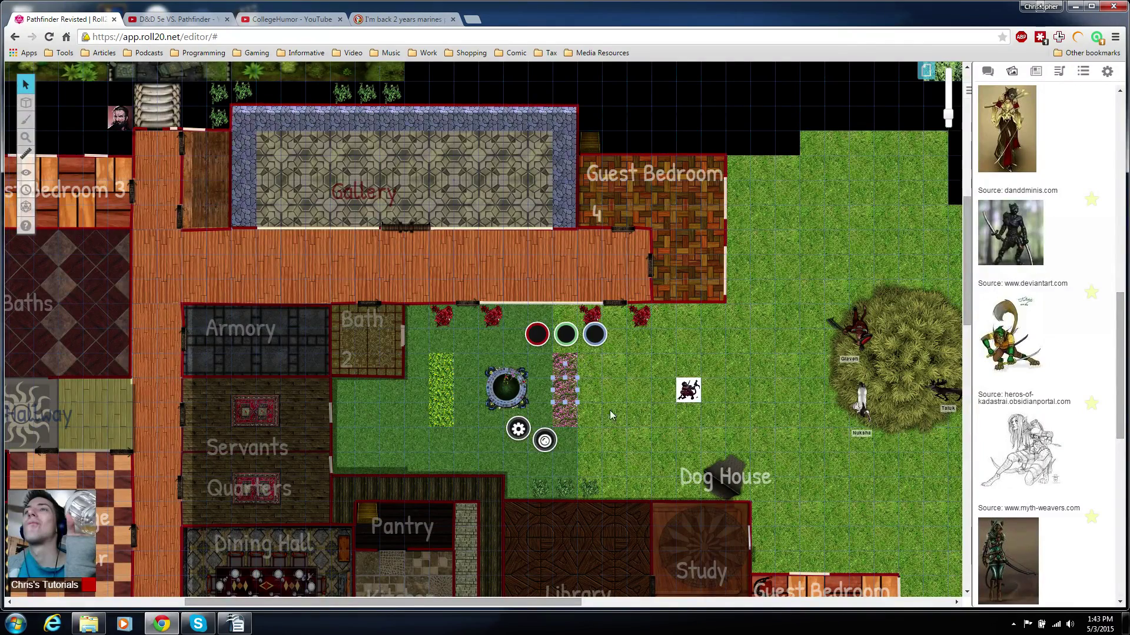
- Select the Catfolk token, open its settings and check its controller list
left_click(610, 410)
left_click(682, 389)
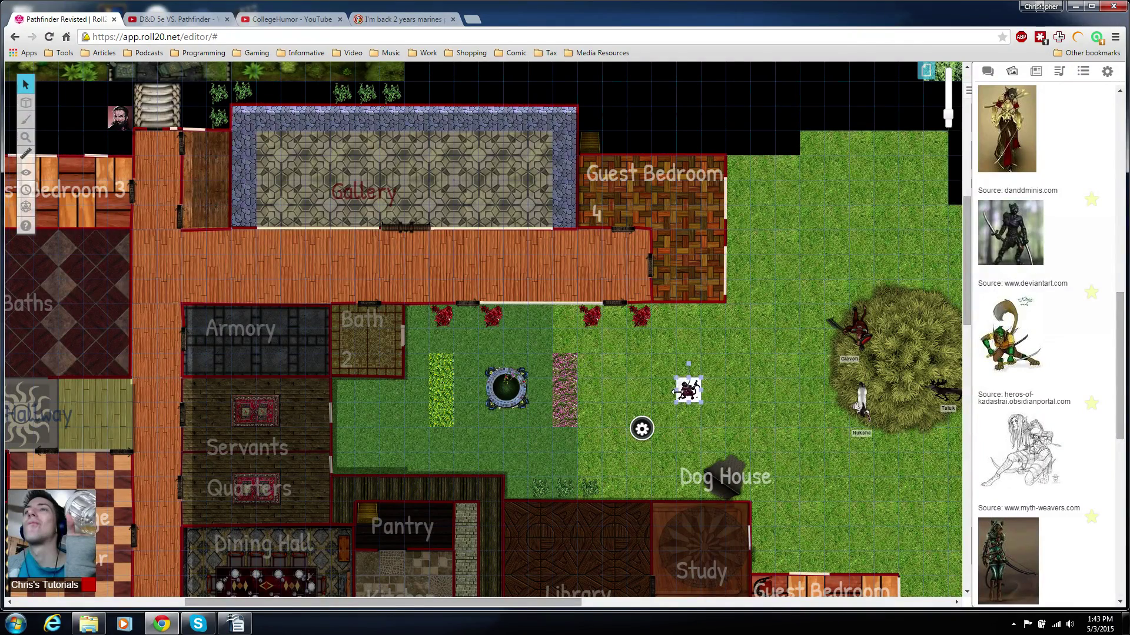
left_click(642, 430)
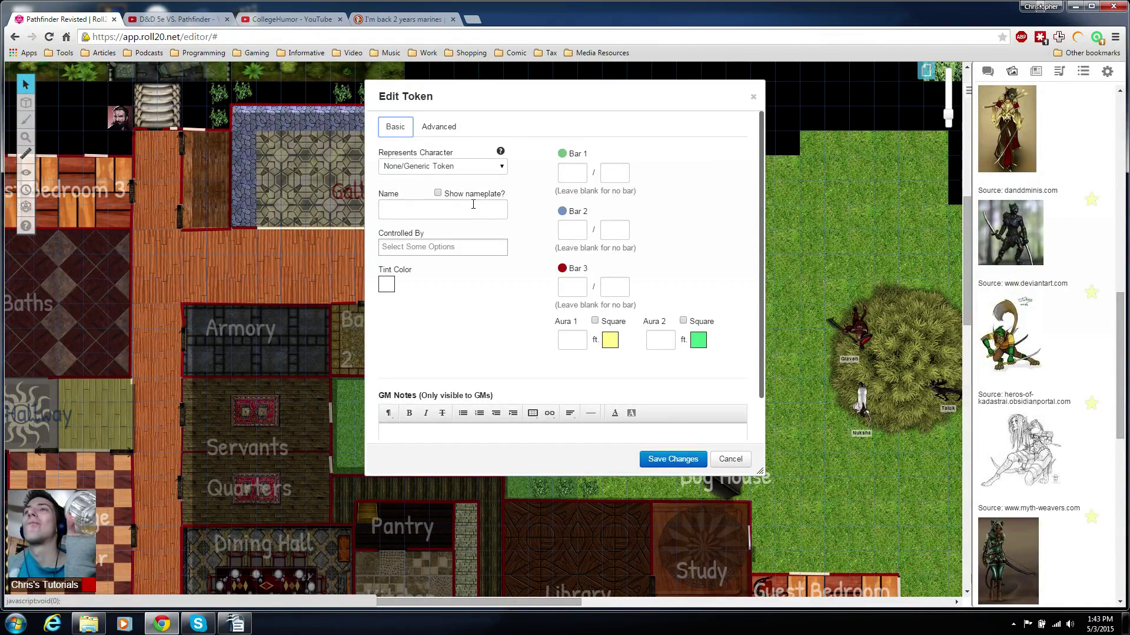
left_click(474, 248)
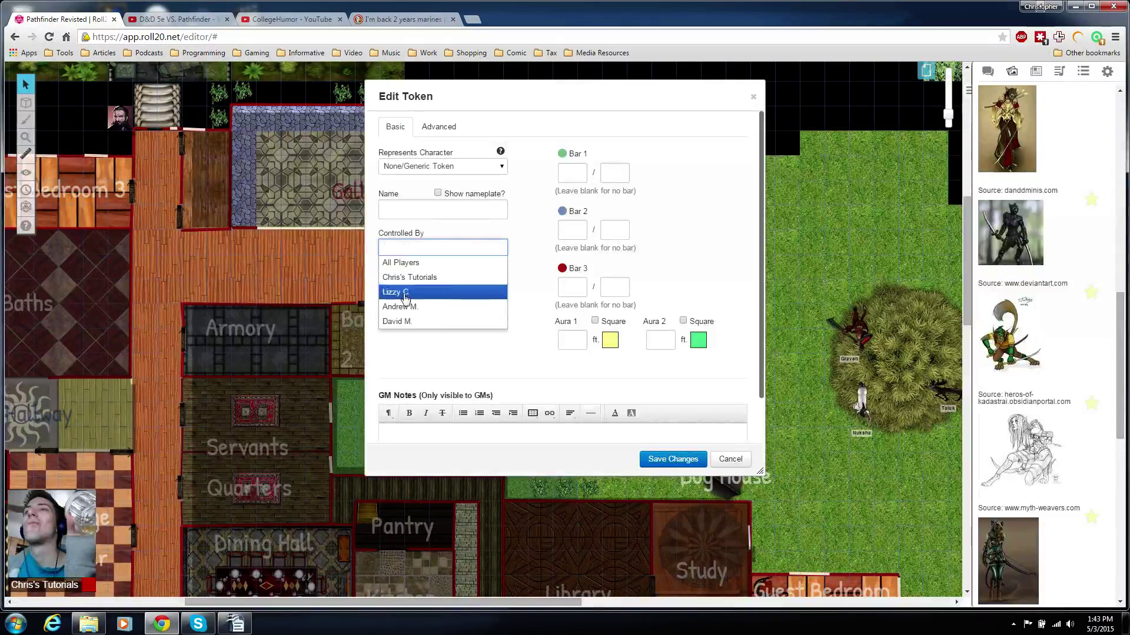
left_click(511, 254)
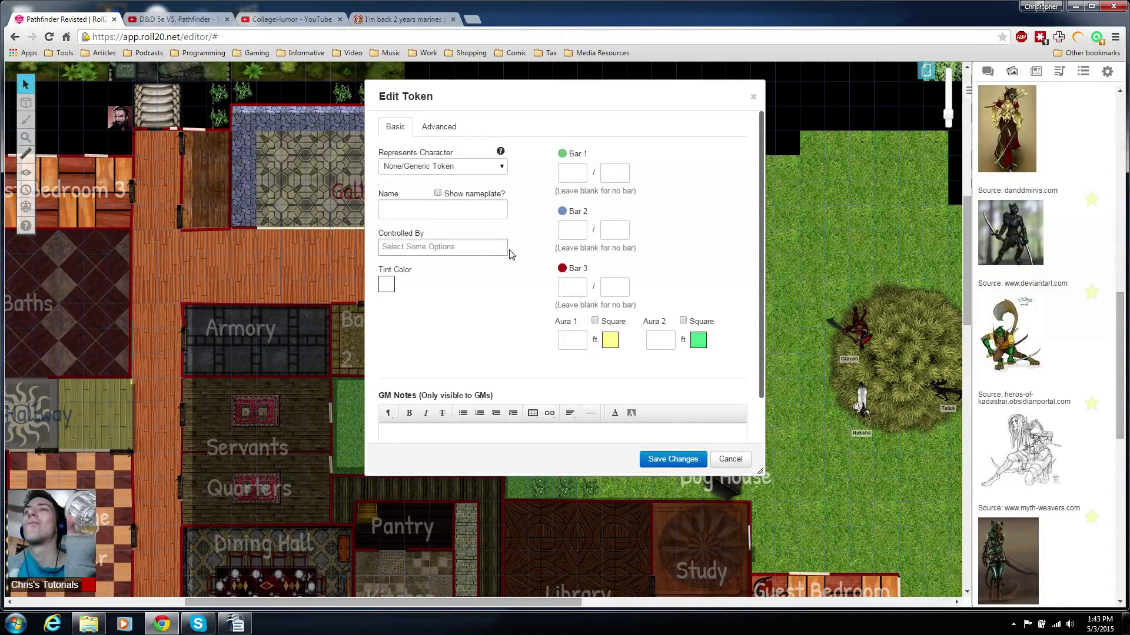
- Set the token to represent the character Minuo
left_click(476, 168)
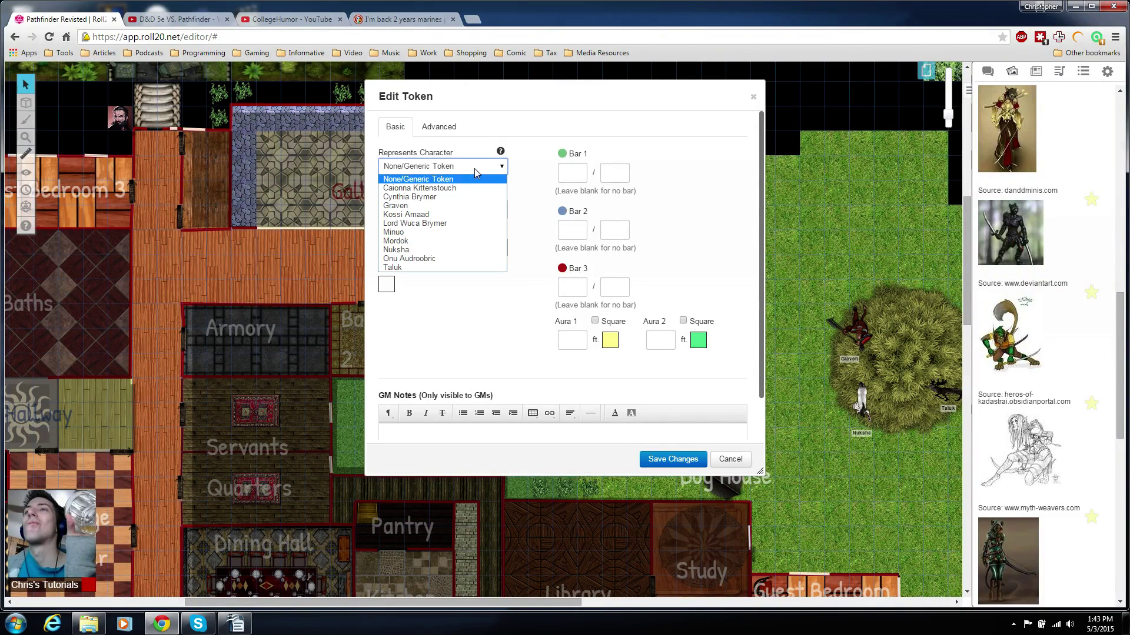
left_click(425, 169)
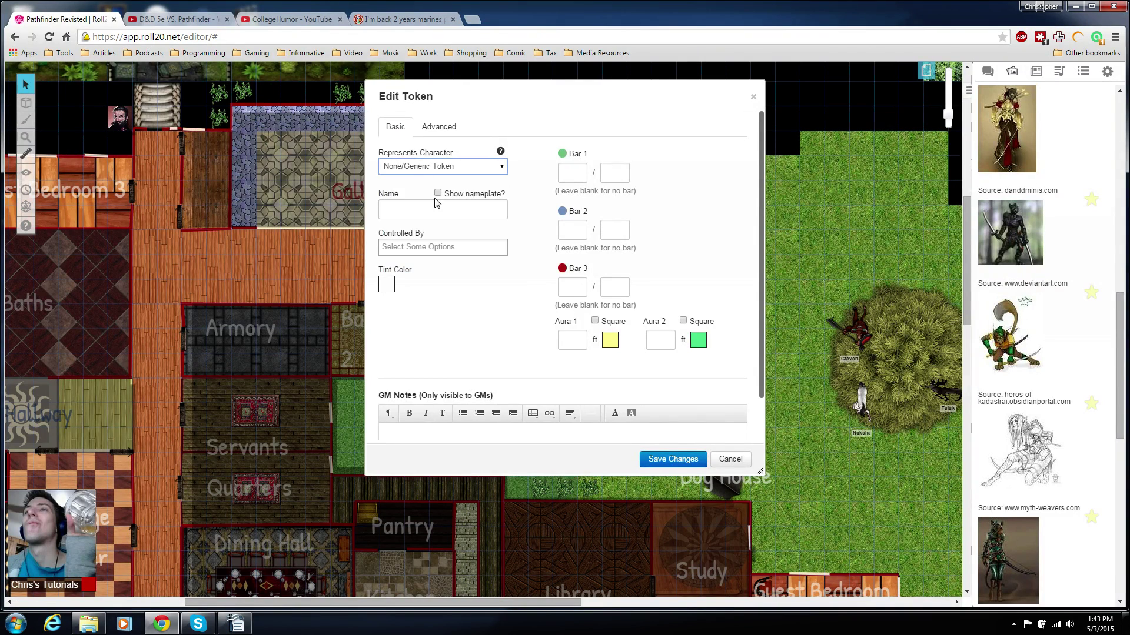
left_click(438, 168)
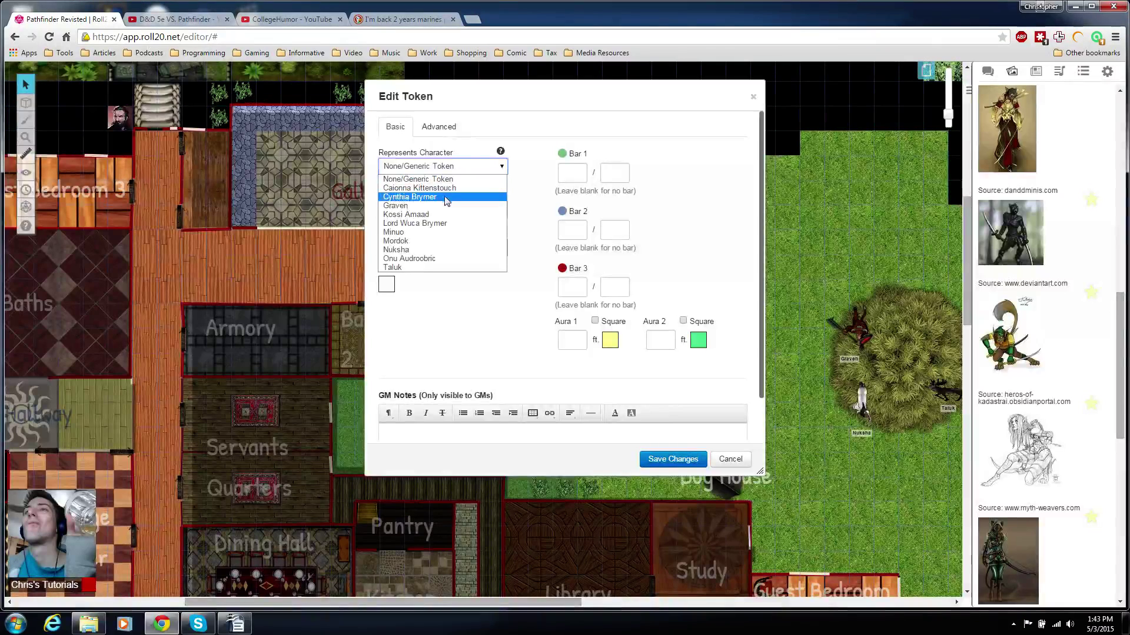
left_click(446, 231)
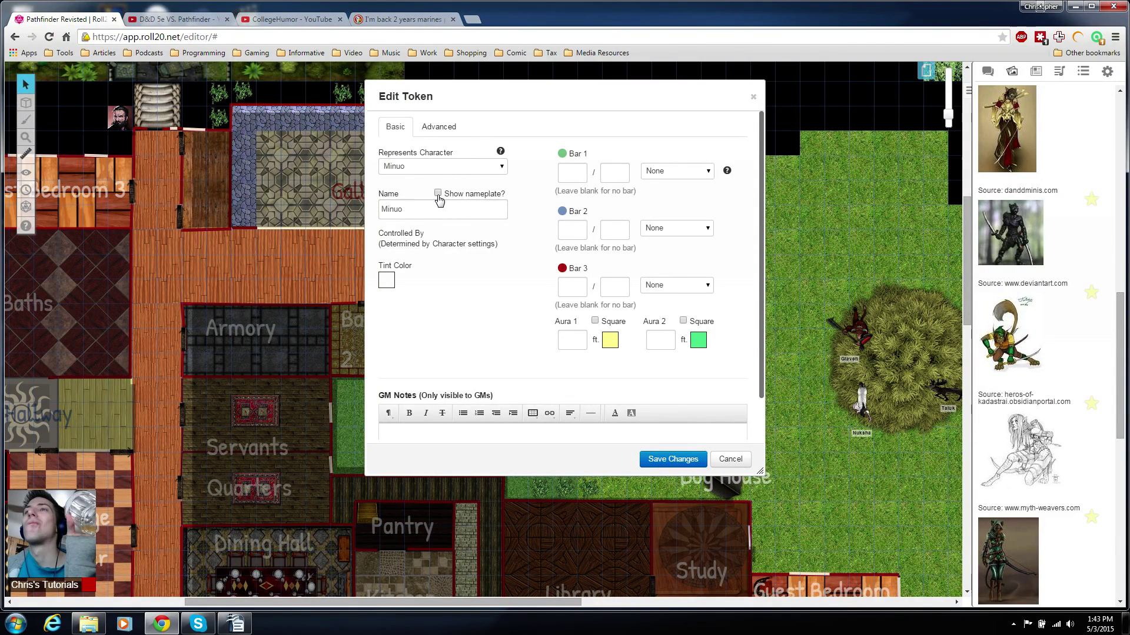
- Switch on the nameplate, keep the token name Minuo, and save the settings
key("Tab")
key("End")
double_click(420, 209)
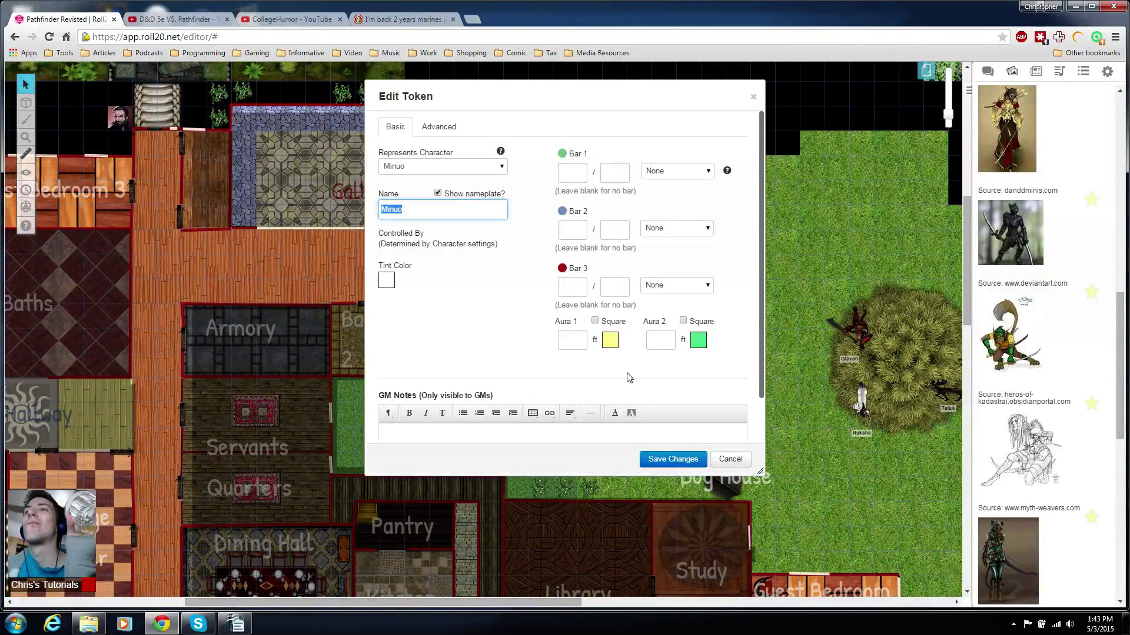
left_click(672, 459)
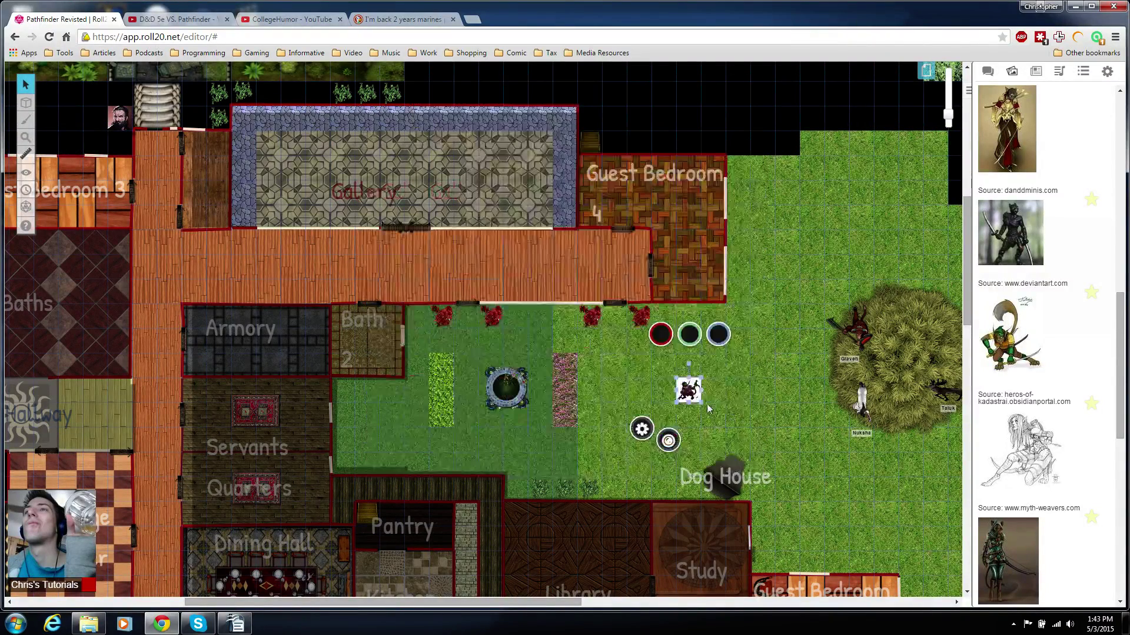
- Select the Minuo token on the map
left_click(692, 384)
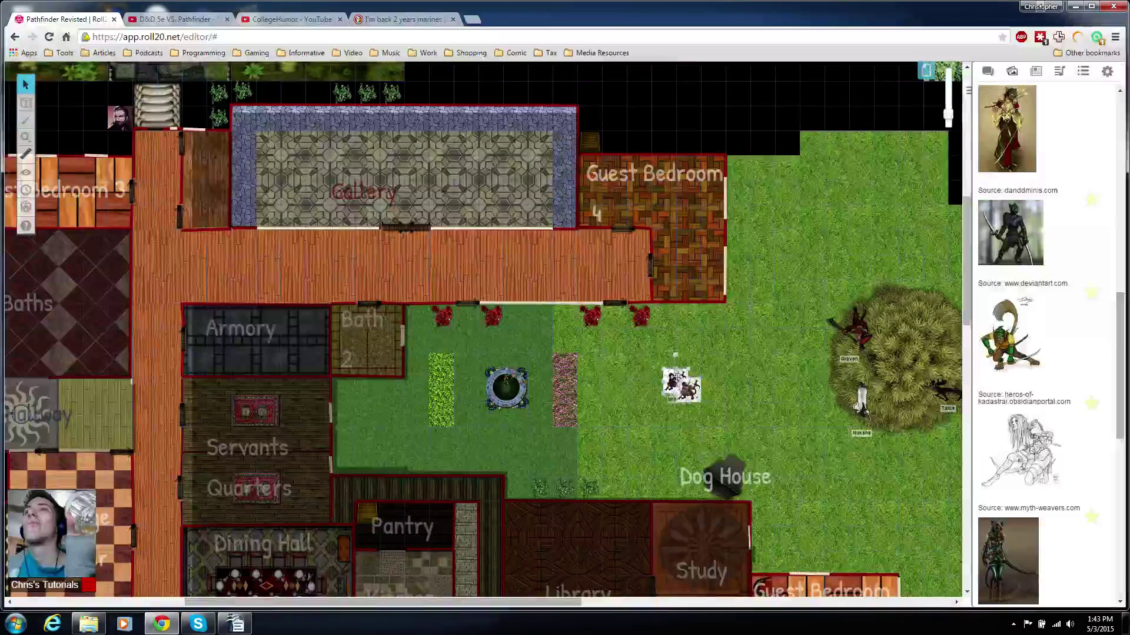
left_click(702, 399)
left_click(690, 391)
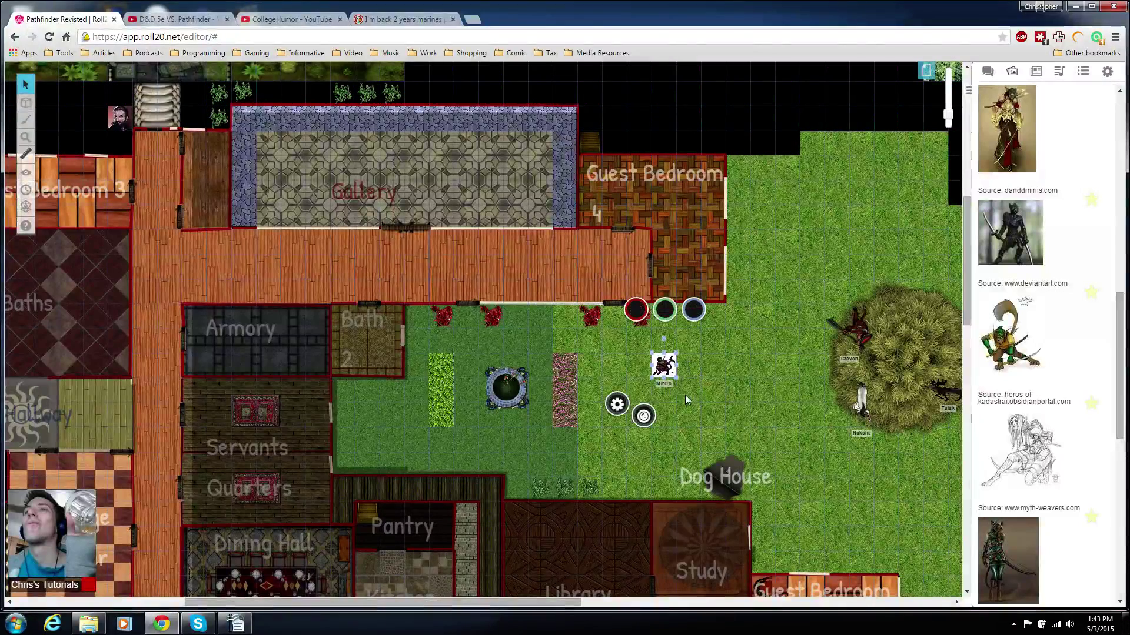
left_click(689, 391)
left_click(727, 391)
left_click(690, 391)
left_click(742, 382)
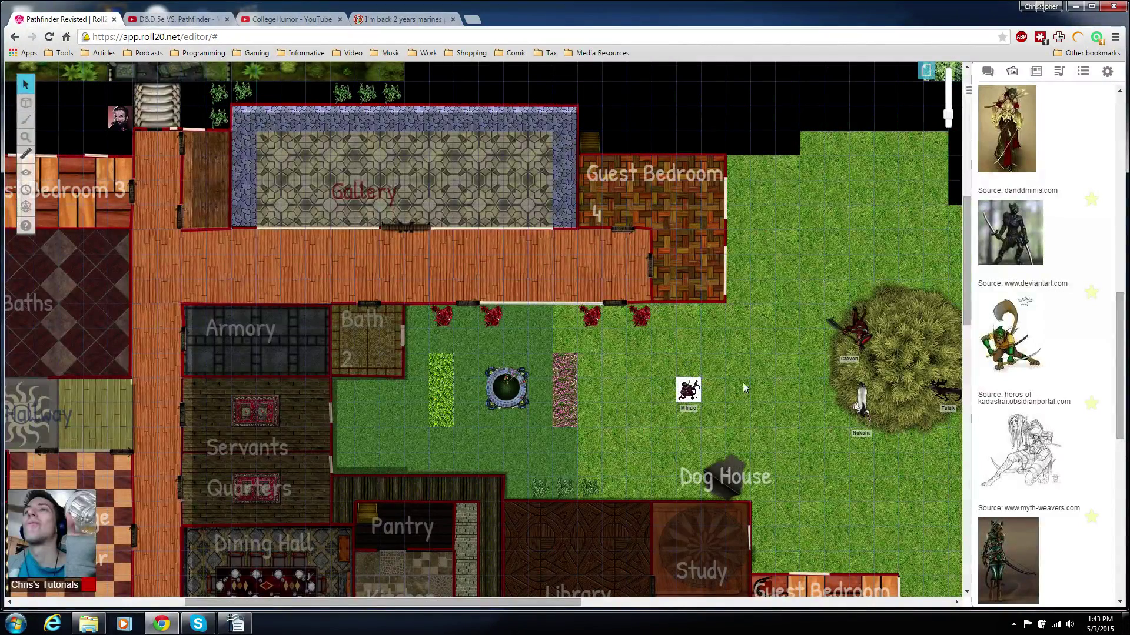
left_click(694, 383)
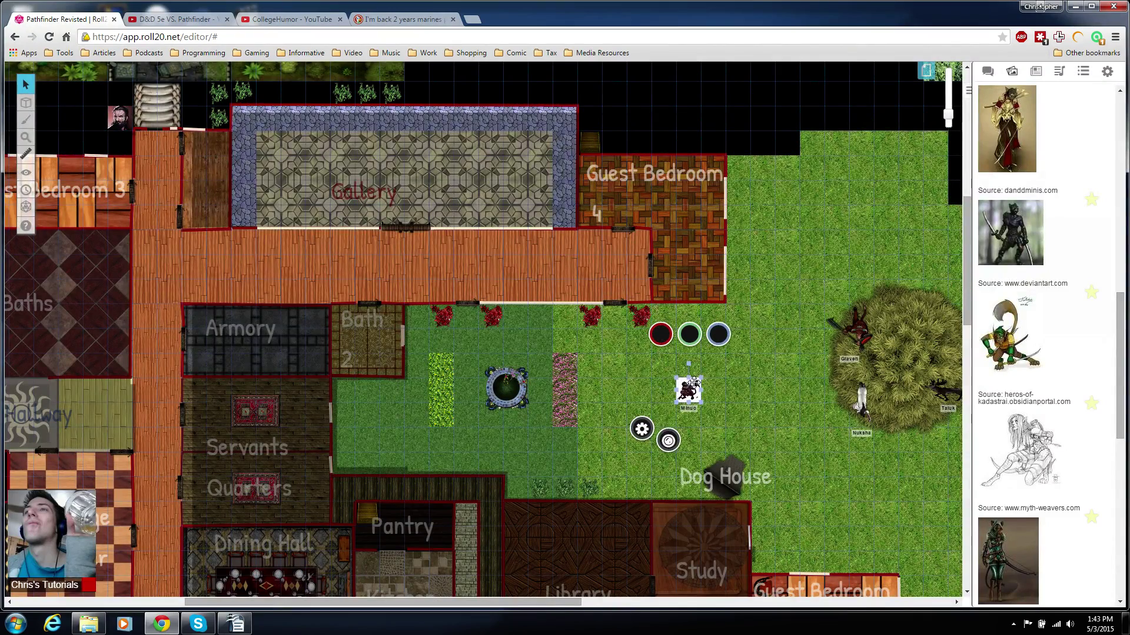
- Edit Minuo in the Journal, use the selected token as its default token, and save
left_click(1035, 71)
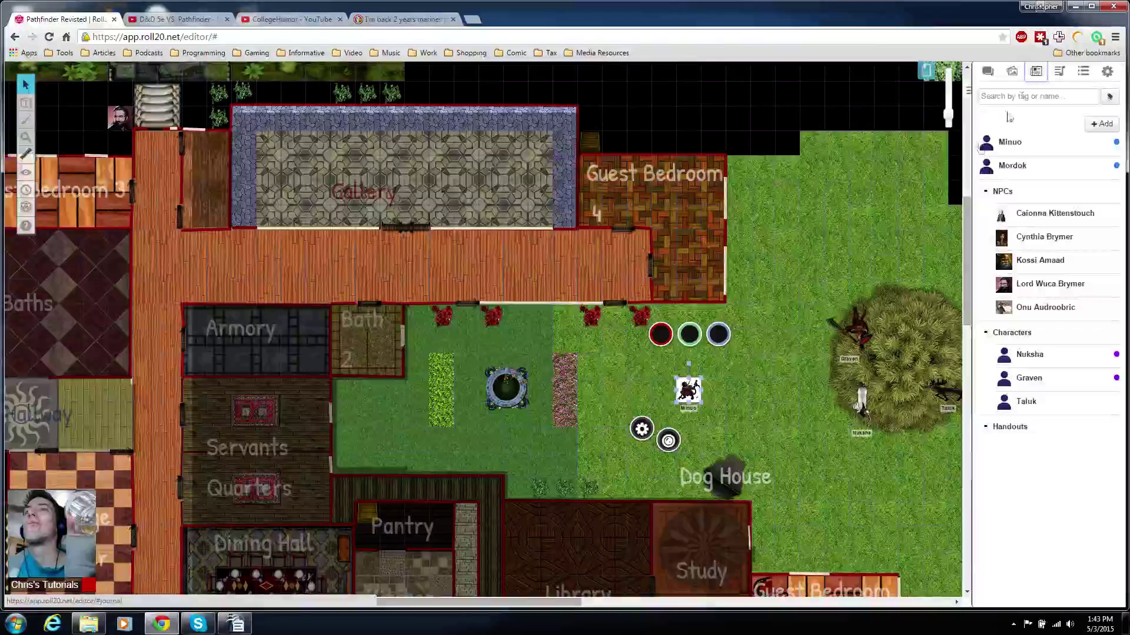
left_click(1010, 143)
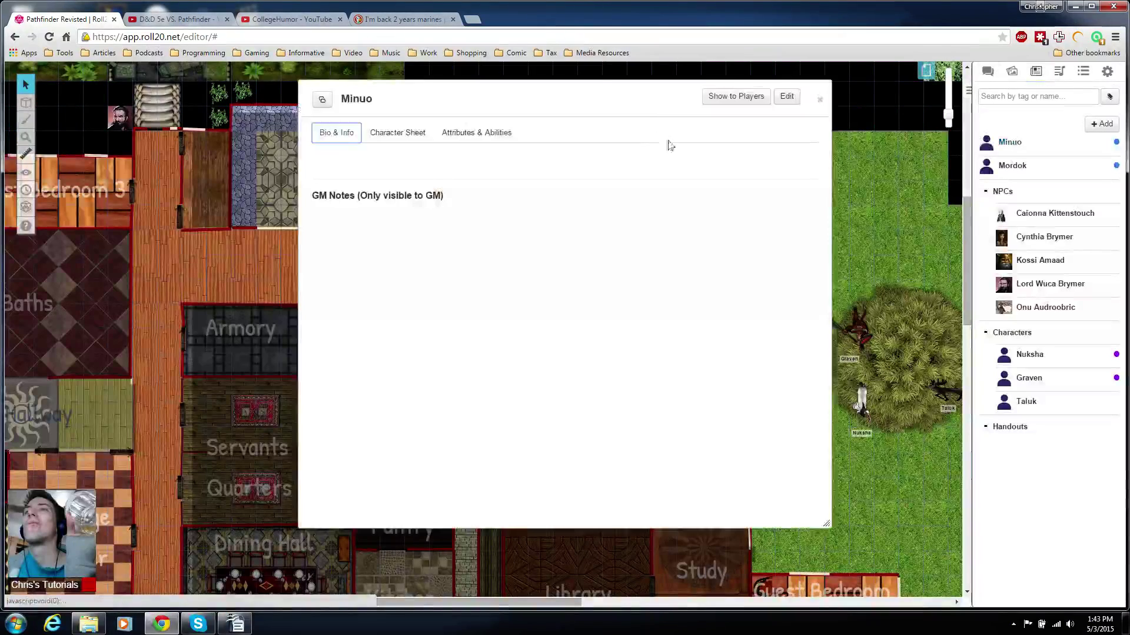
left_click_drag(638, 98, 332, 103)
left_click(549, 109)
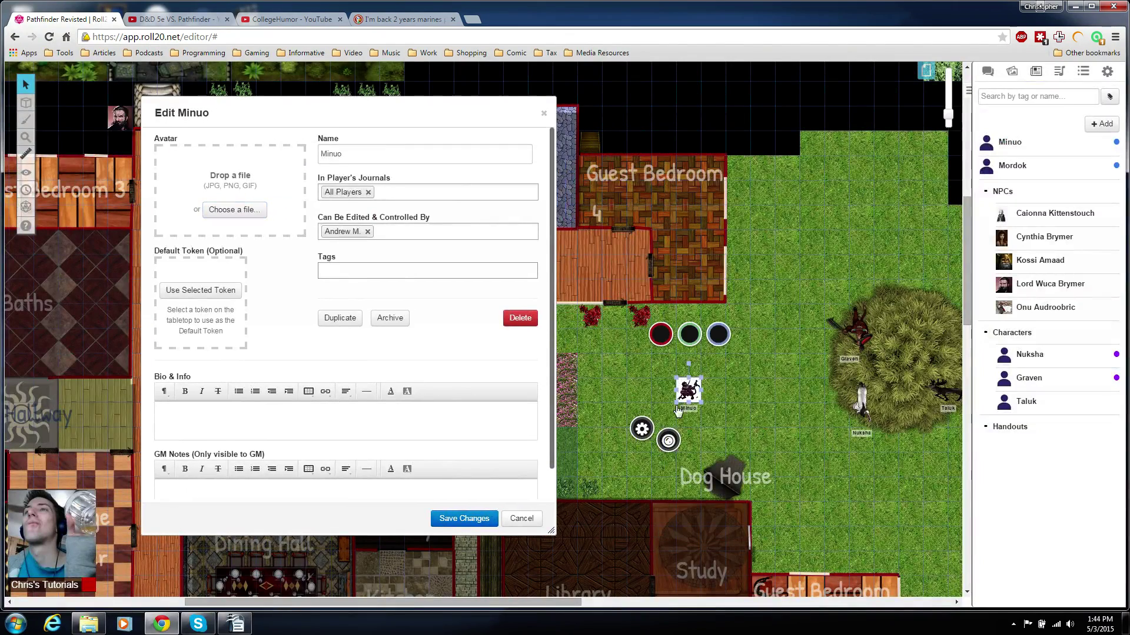
left_click(218, 294)
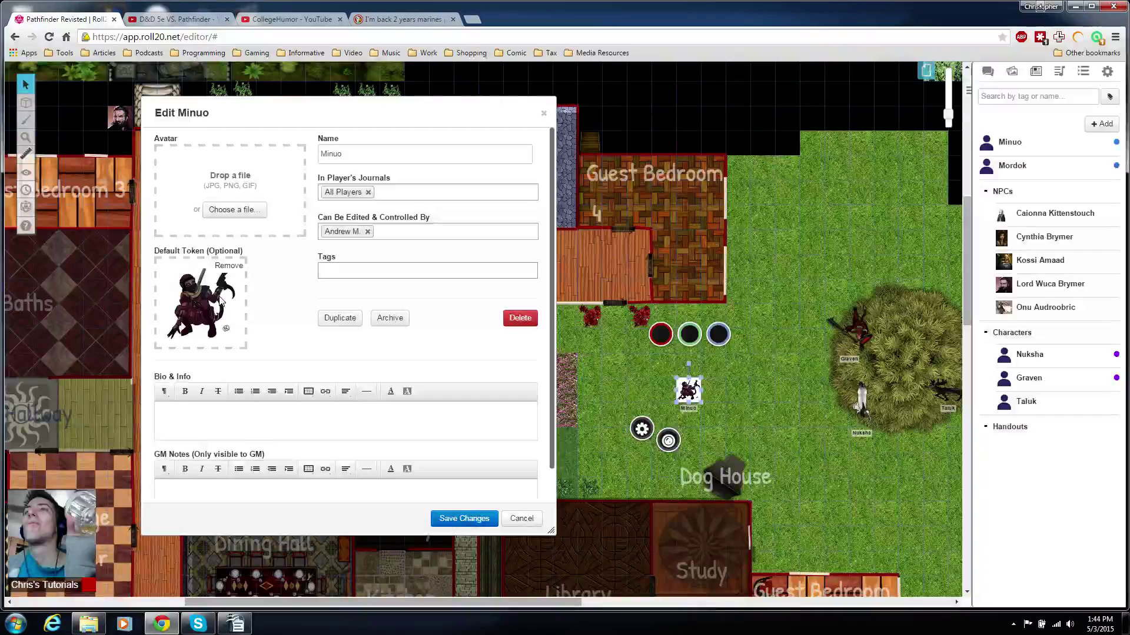
left_click(463, 519)
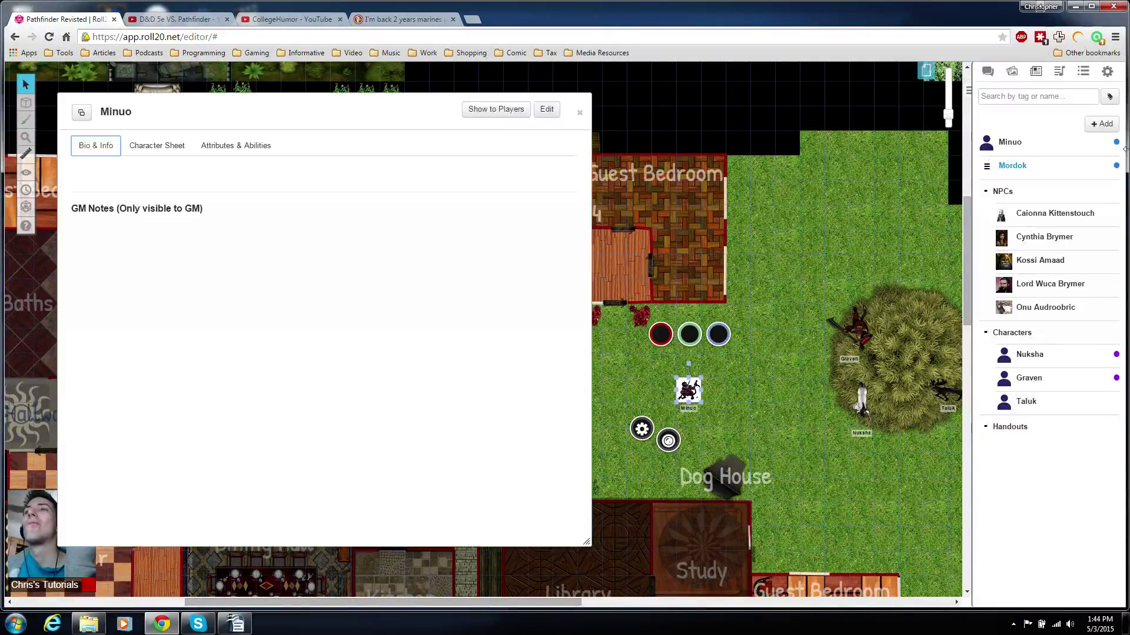
- Drag three Minuo tokens from the Journal onto the lawn, then delete the extras
left_click(579, 113)
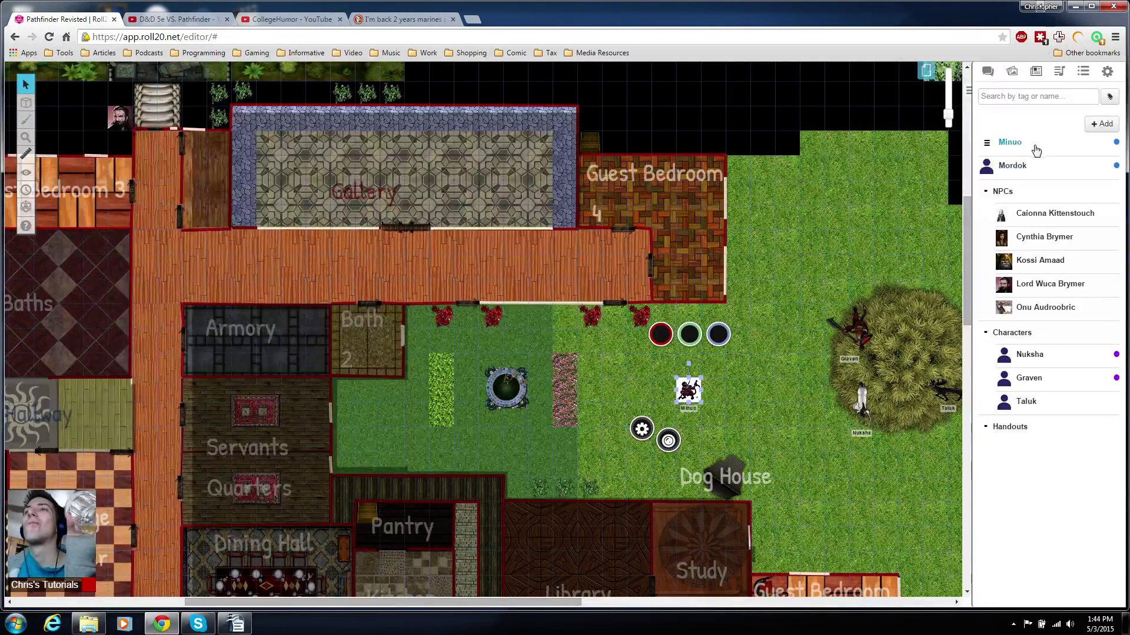
left_click_drag(1031, 149, 632, 377)
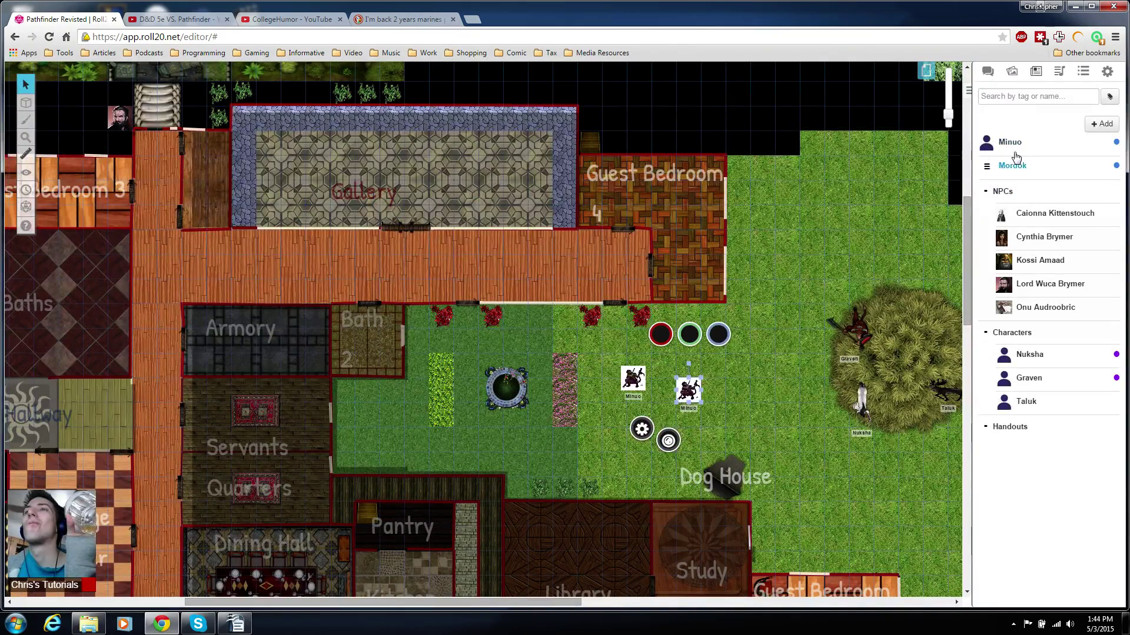
left_click_drag(1010, 142, 599, 418)
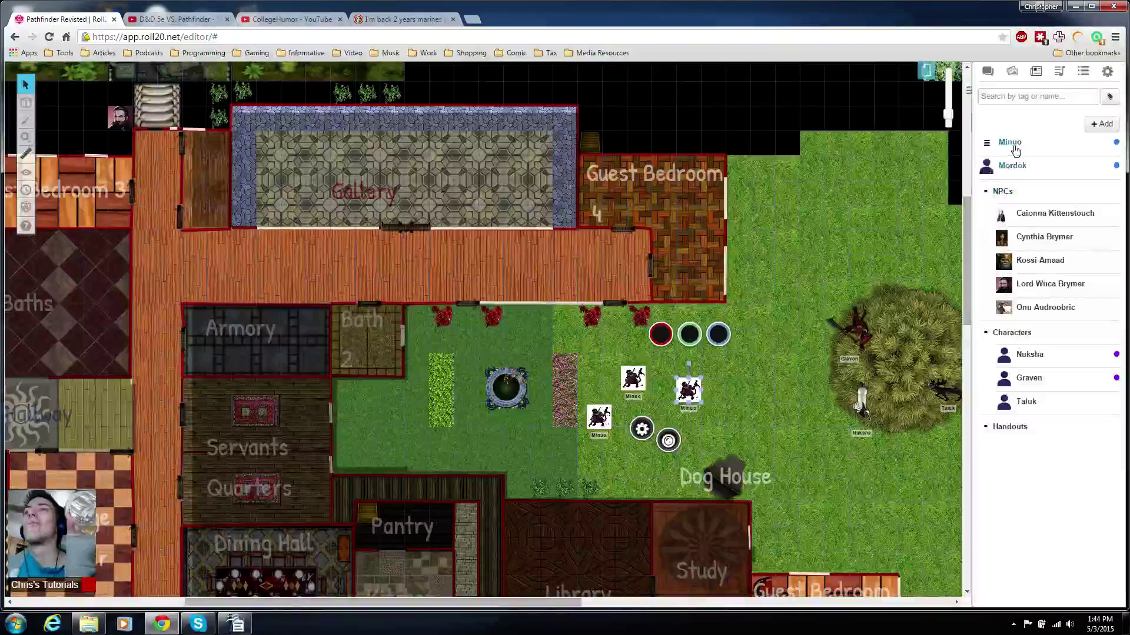
left_click_drag(1012, 144, 613, 337)
key("Delete")
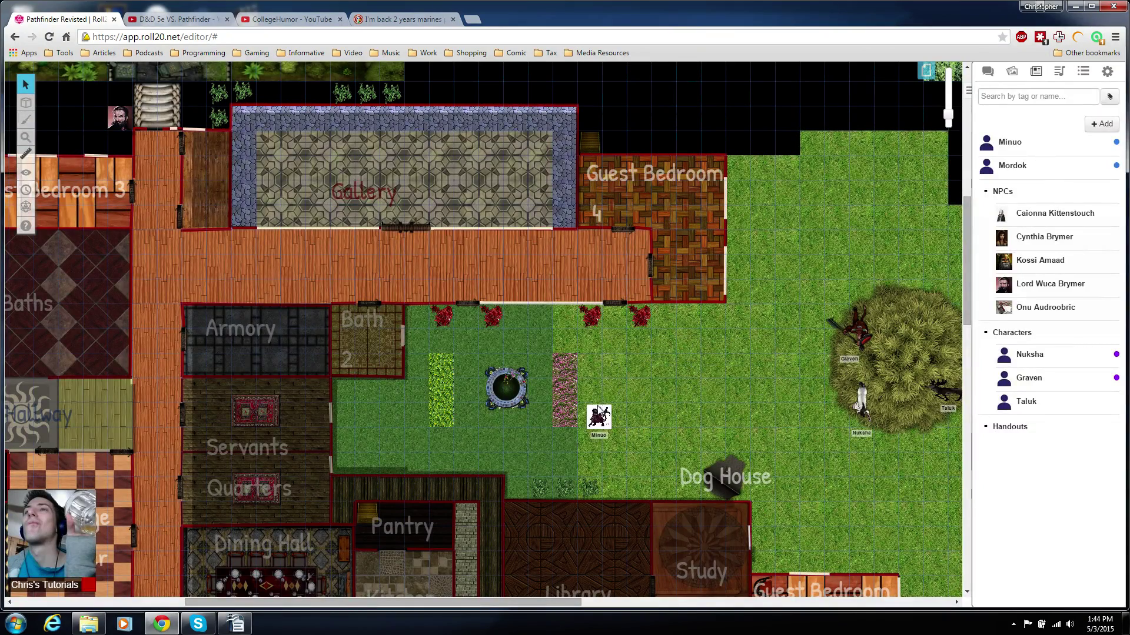
- Move the remaining Minuo token up the lawn and rotate it slightly
left_click_drag(597, 413, 636, 384)
left_click(638, 390)
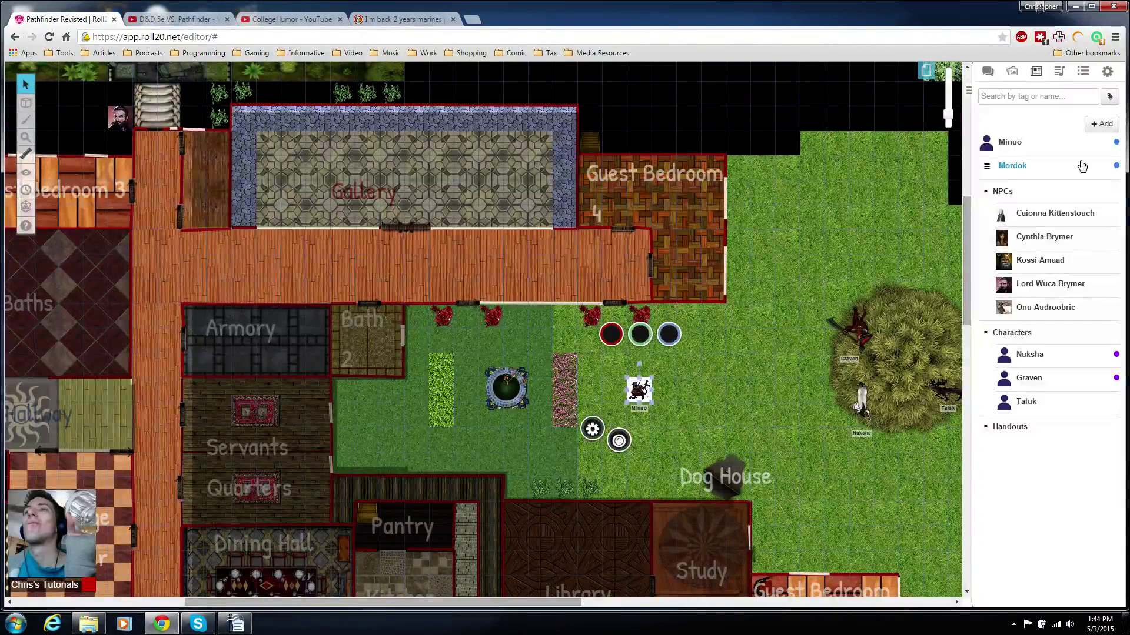
left_click(1018, 142)
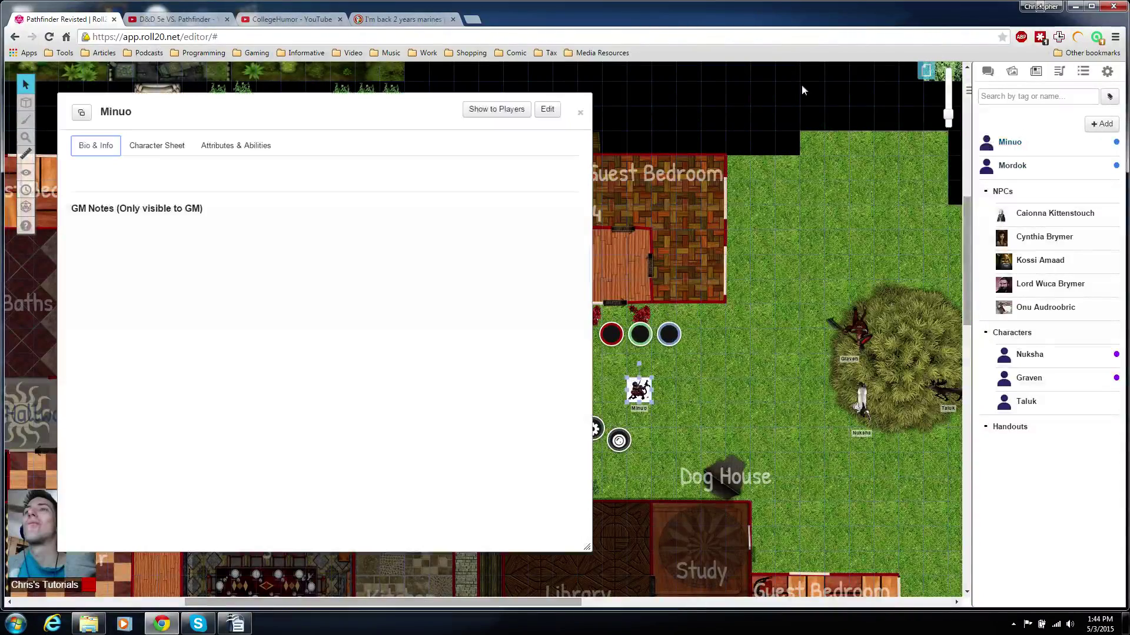
left_click(581, 112)
mouse_move(638, 363)
left_mouse_down()
mouse_move(683, 380)
mouse_move(637, 351)
left_mouse_up()
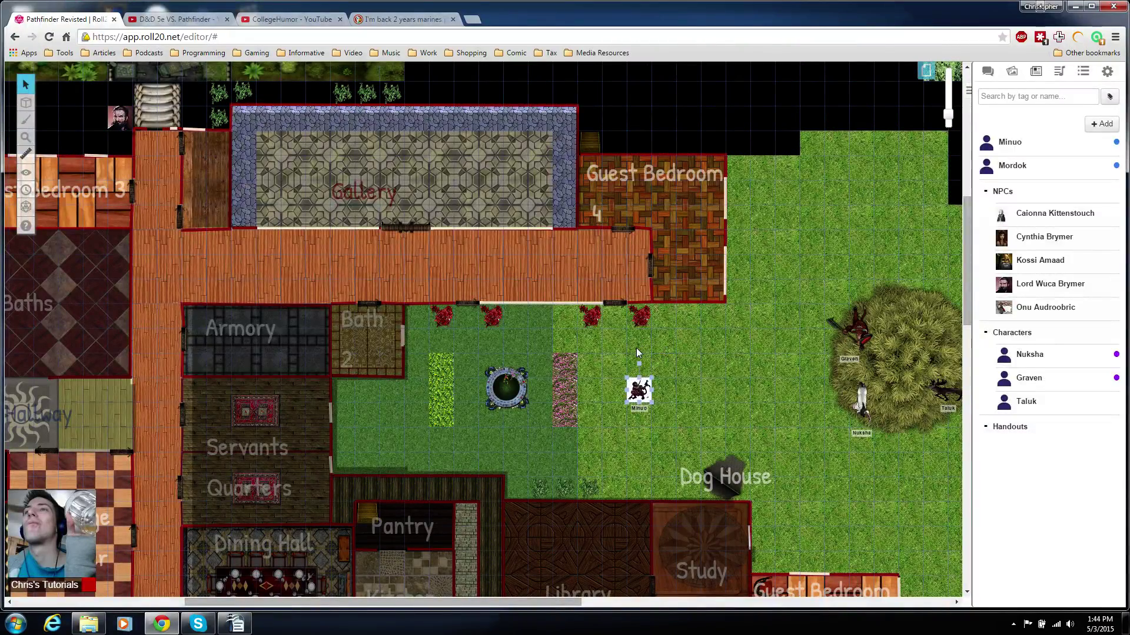